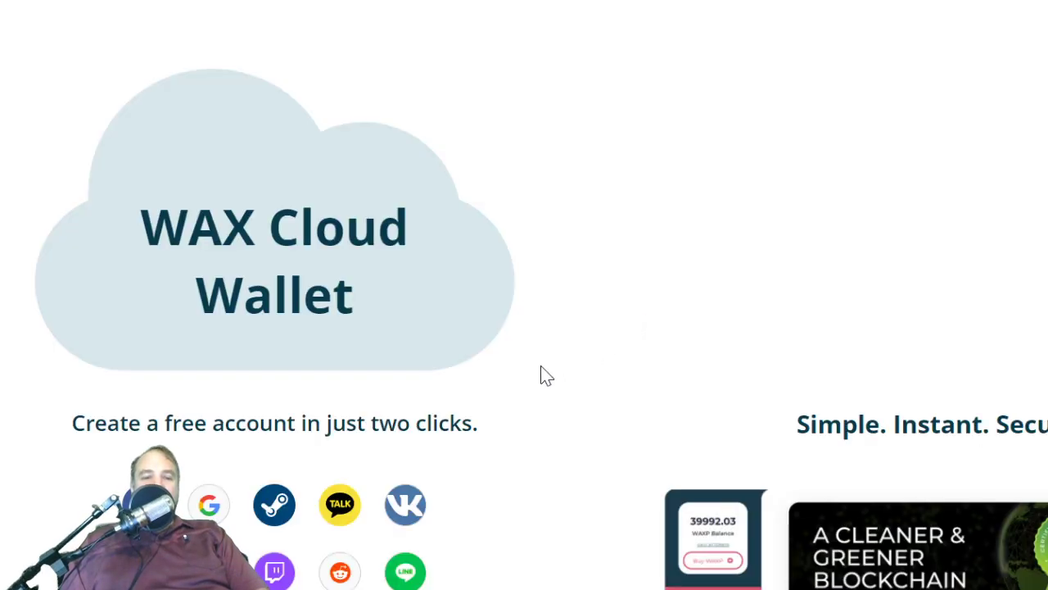
- Clear the pre-filled email address from the WAX Cloud Wallet login form
{"action": "scroll", "coordinate": [536, 377], "scroll_direction": "down", "scroll_amount": 3}
{"action": "left_click", "coordinate": [313, 456]}
{"action": "key", "text": "ctrl+a"}
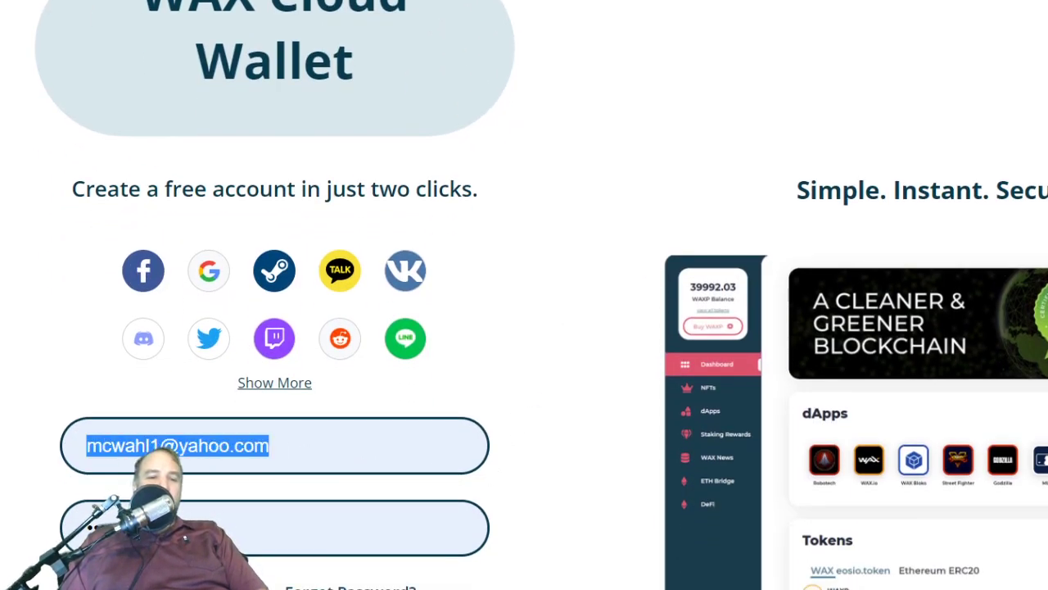
{"action": "key", "text": "BackSpace"}
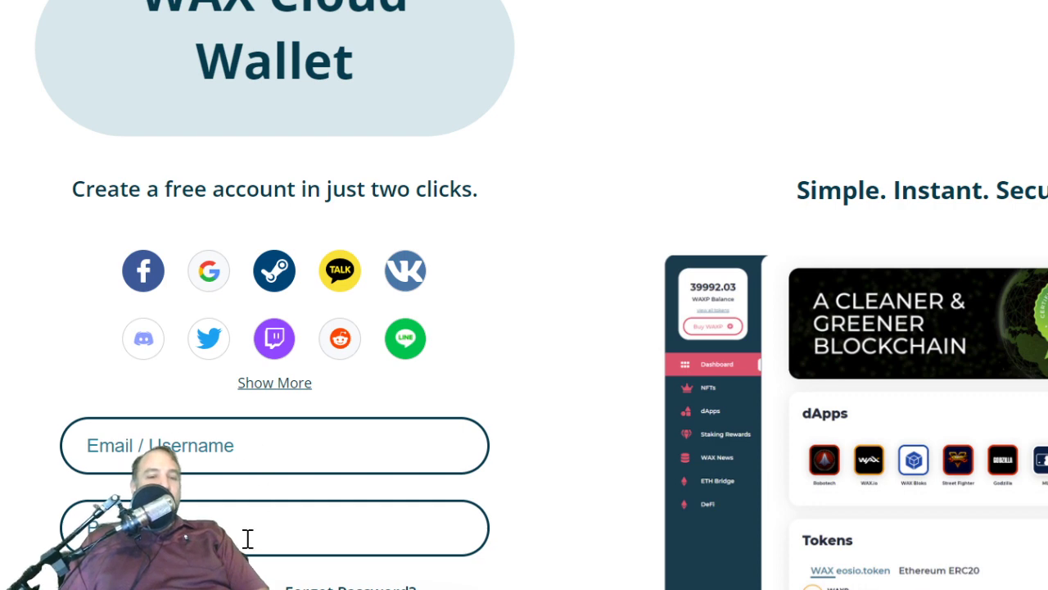
- Autofill the email and password fields with the browser's saved credentials
{"action": "scroll", "coordinate": [241, 456], "scroll_direction": "down", "scroll_amount": 1}
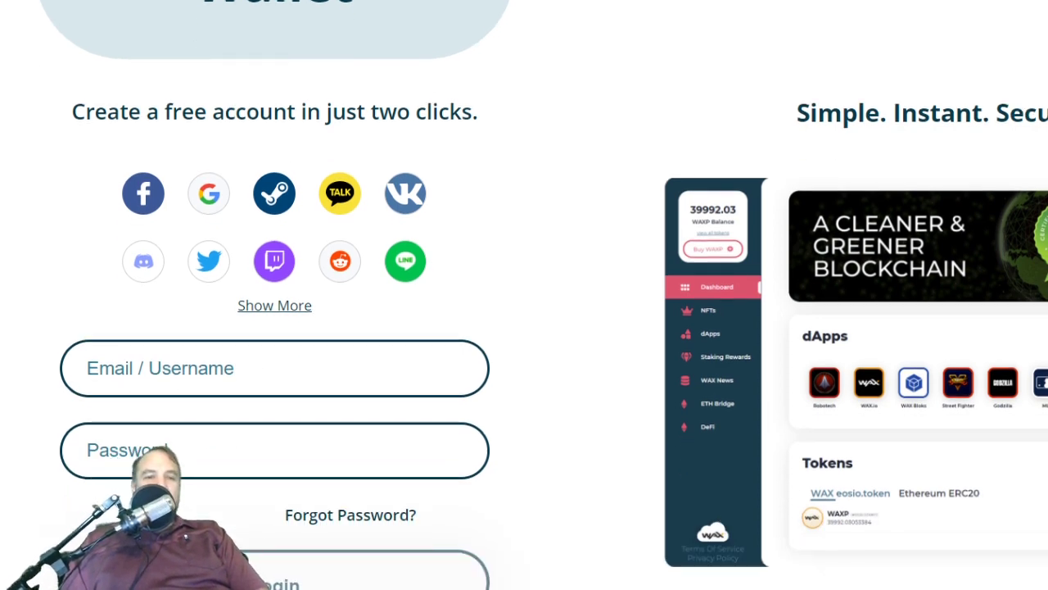
{"action": "scroll", "coordinate": [524, 328], "scroll_direction": "up", "scroll_amount": 4}
{"action": "scroll", "coordinate": [524, 327], "scroll_direction": "down", "scroll_amount": 3}
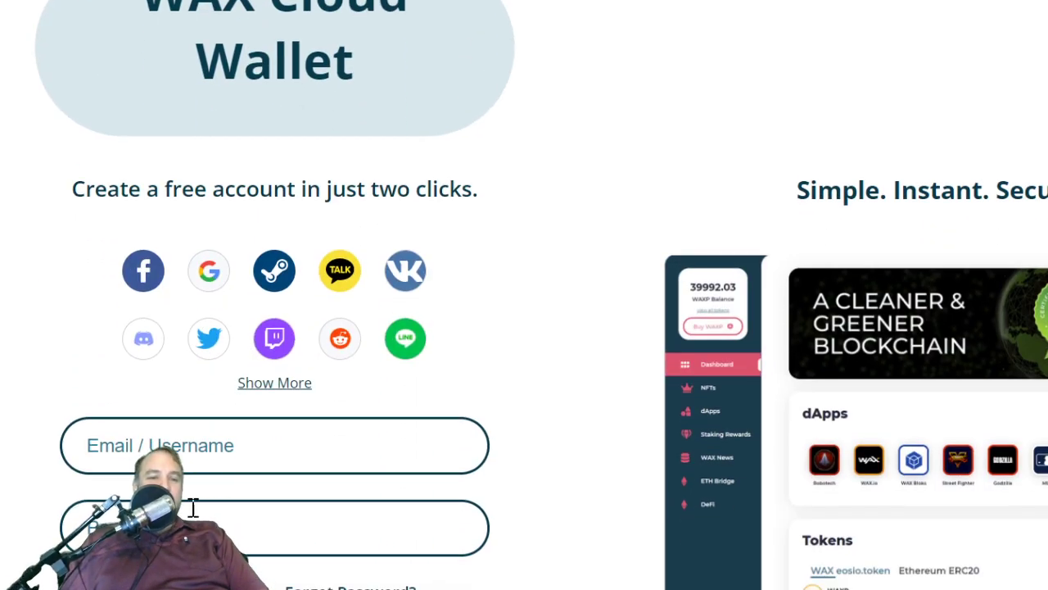
{"action": "left_click", "coordinate": [274, 443]}
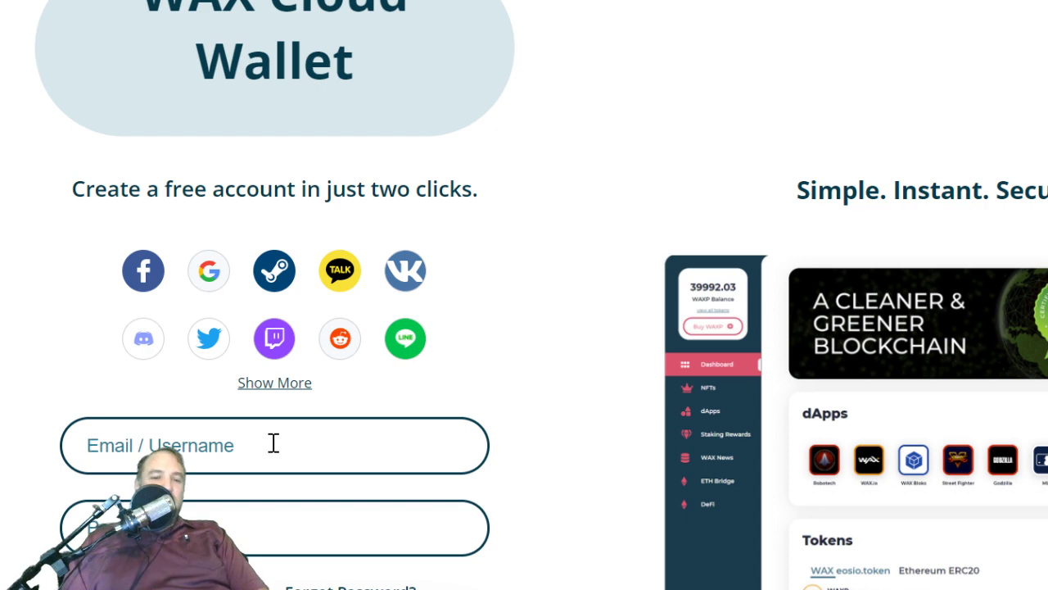
{"action": "left_click", "coordinate": [274, 491]}
{"action": "scroll", "coordinate": [63, 368], "scroll_direction": "up", "scroll_amount": 3}
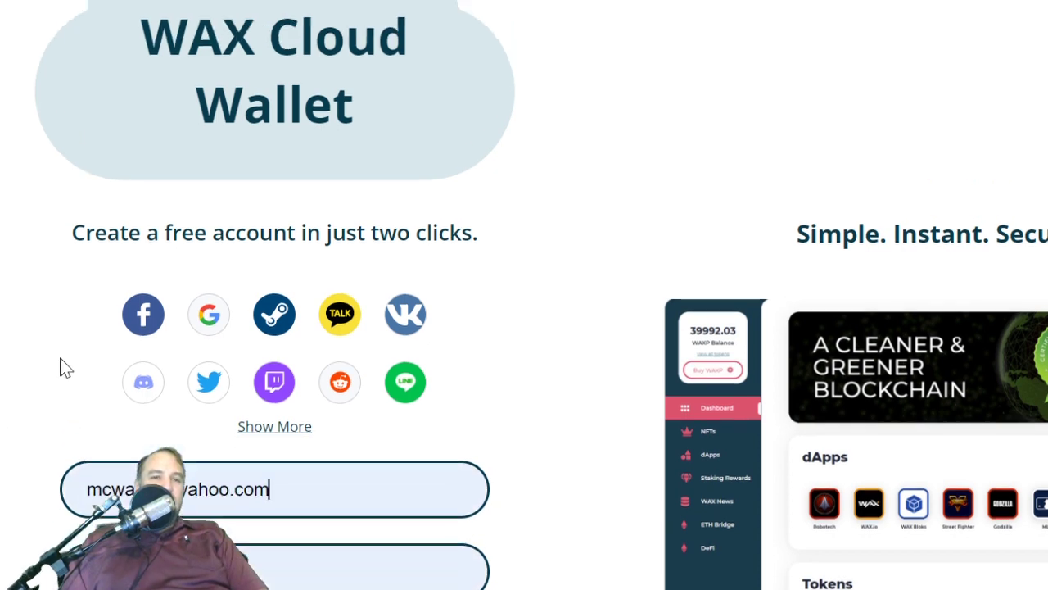
{"action": "scroll", "coordinate": [72, 348], "scroll_direction": "down", "scroll_amount": 3}
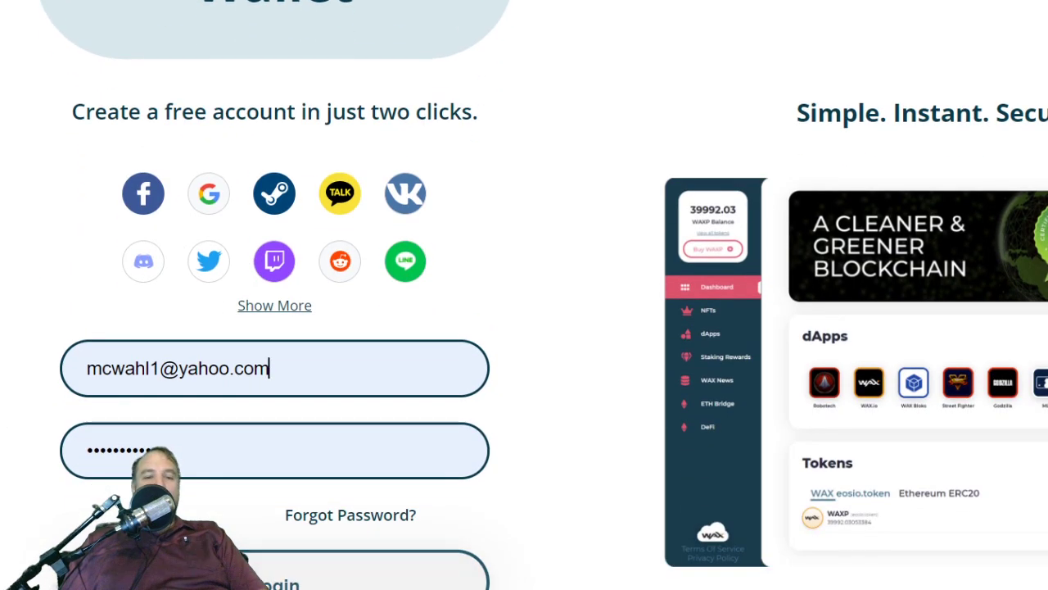
- Log in and wait for the dashboard showing the 391.54 WAXP balance
{"action": "left_click", "coordinate": [205, 575]}
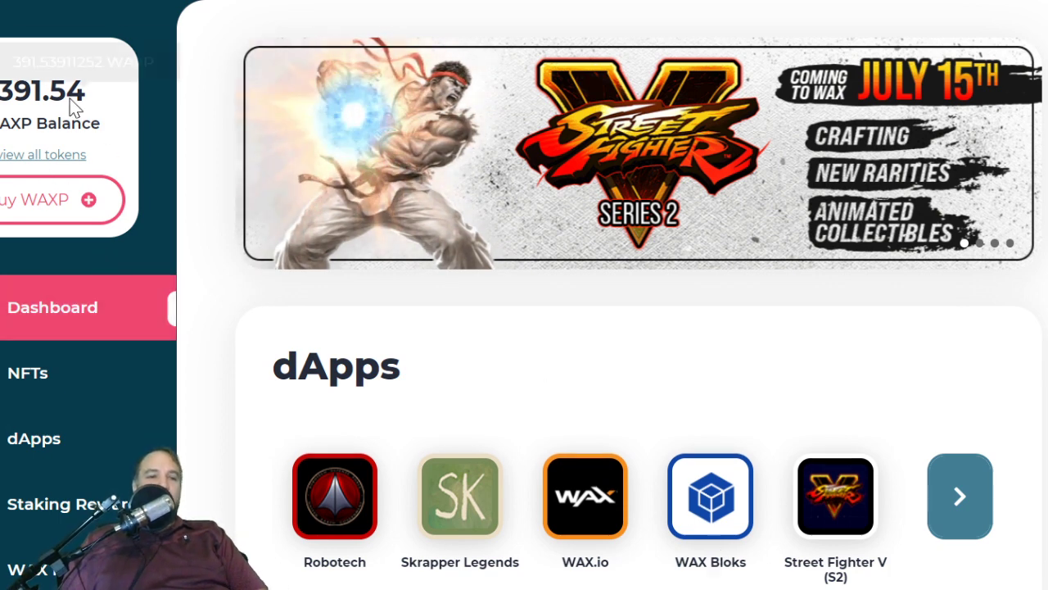
{"action": "mouse_move", "coordinate": [45, 90]}
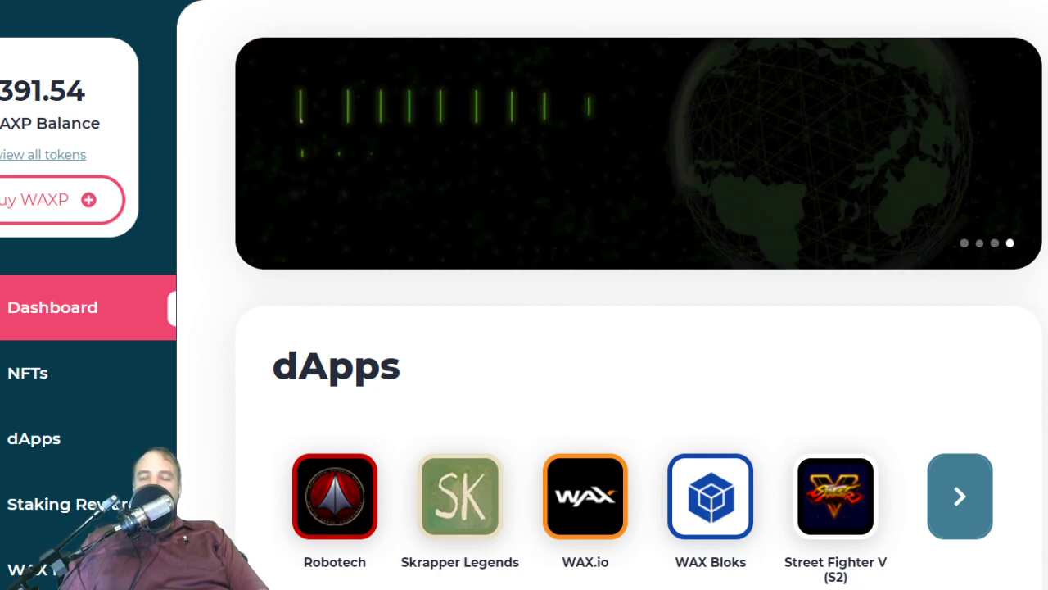
- Browse the NFT inventory cards, such as The Gambler and Pack in a Pack
{"action": "left_click", "coordinate": [51, 383]}
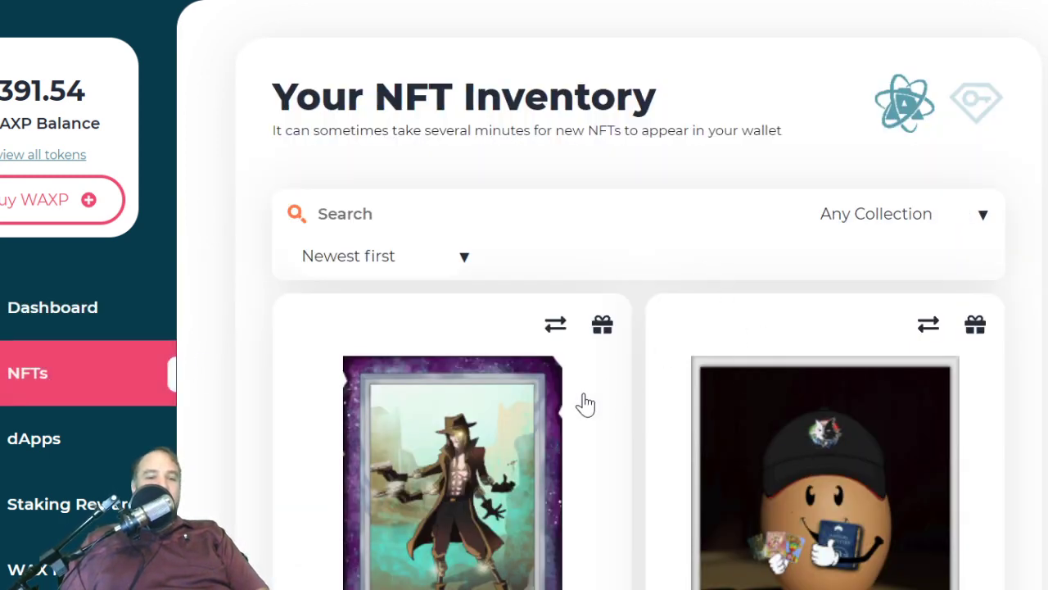
{"action": "scroll", "coordinate": [623, 405], "scroll_direction": "down", "scroll_amount": 9}
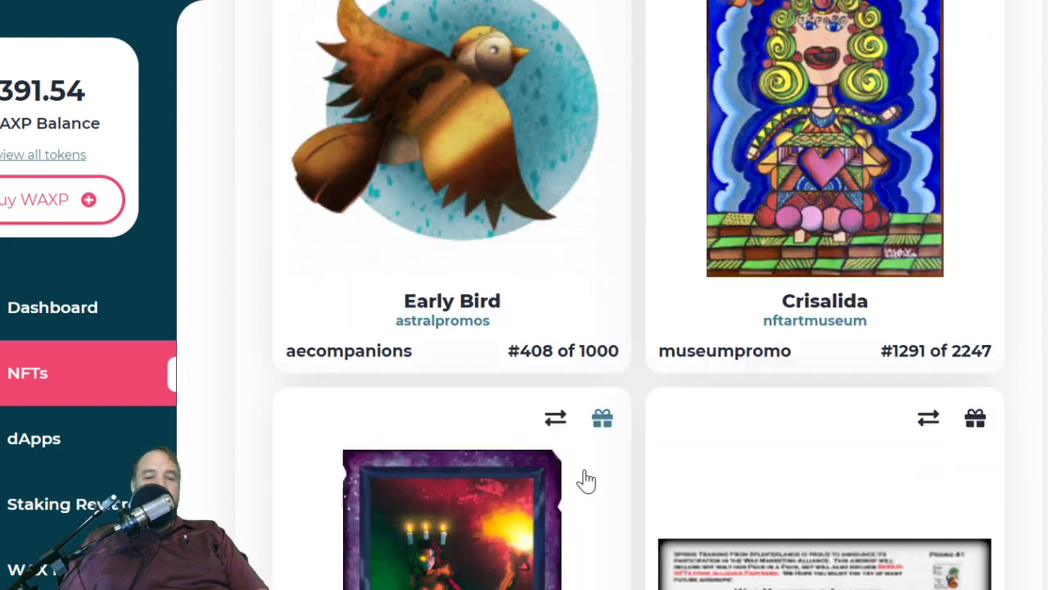
{"action": "scroll", "coordinate": [569, 497], "scroll_direction": "down", "scroll_amount": 3}
{"action": "scroll", "coordinate": [569, 496], "scroll_direction": "up", "scroll_amount": 15}
{"action": "scroll", "coordinate": [568, 496], "scroll_direction": "down", "scroll_amount": 5}
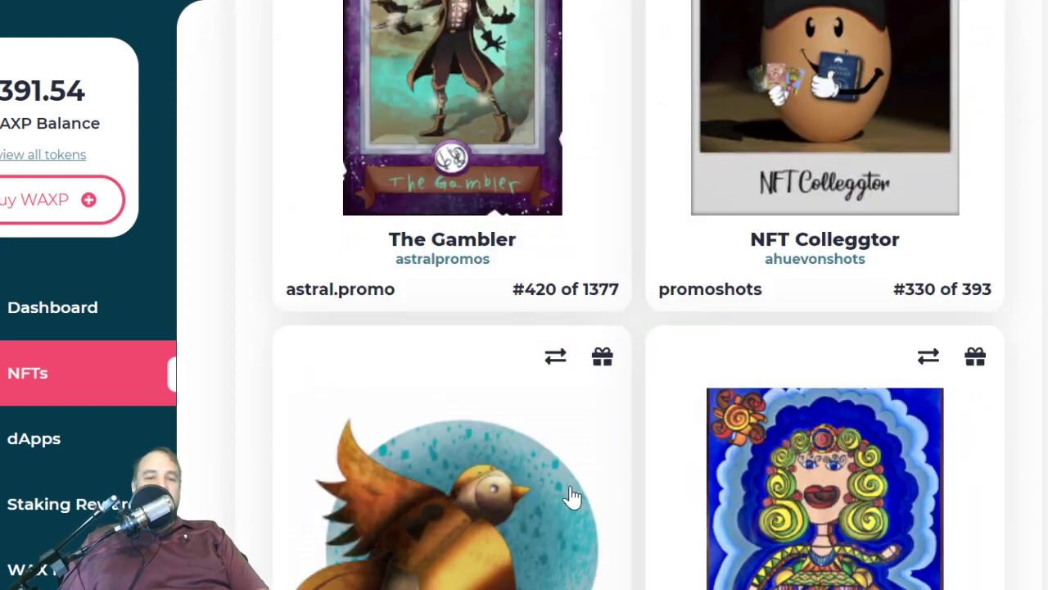
{"action": "scroll", "coordinate": [572, 496], "scroll_direction": "down", "scroll_amount": 7}
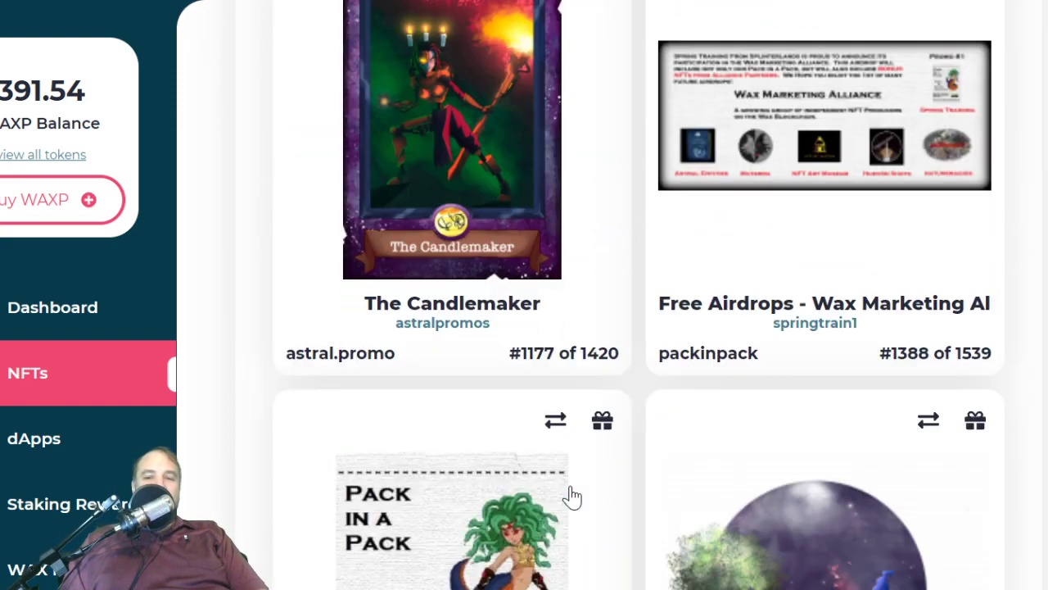
{"action": "scroll", "coordinate": [572, 496], "scroll_direction": "down", "scroll_amount": 2}
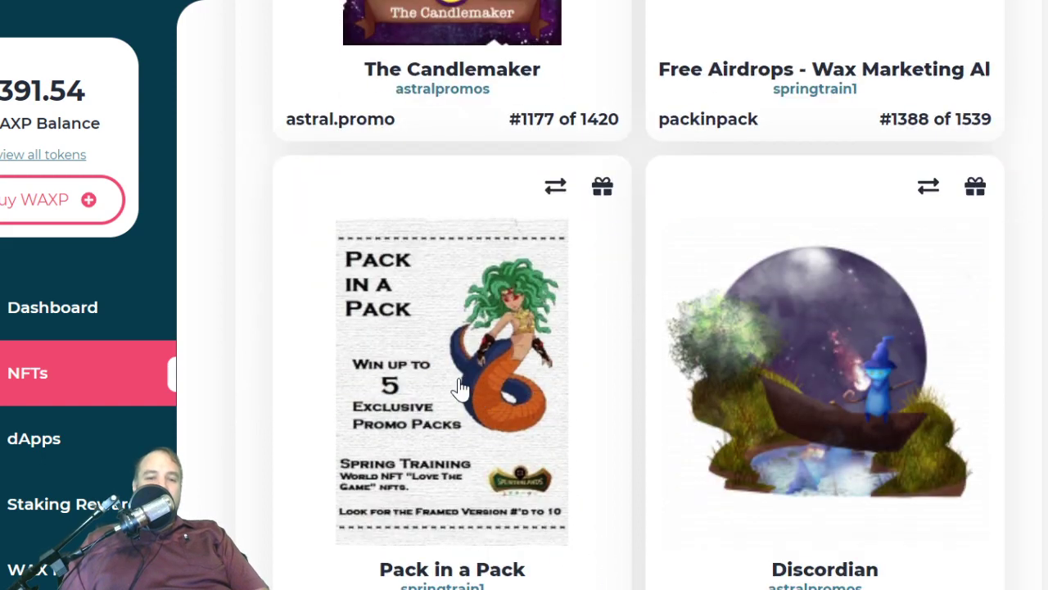
{"action": "scroll", "coordinate": [442, 311], "scroll_direction": "down", "scroll_amount": 2}
{"action": "scroll", "coordinate": [544, 319], "scroll_direction": "down", "scroll_amount": 4}
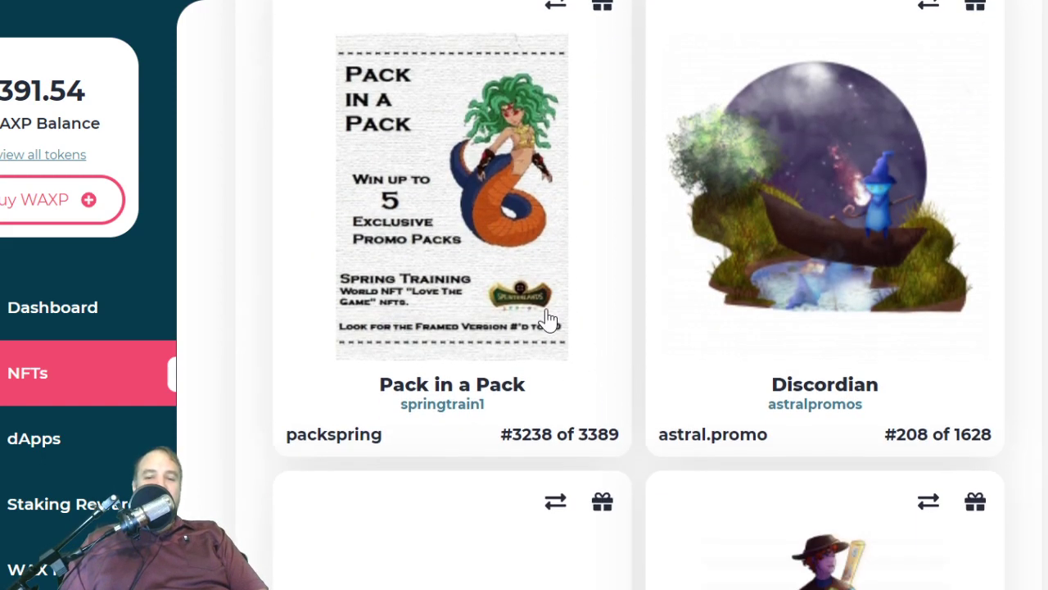
{"action": "scroll", "coordinate": [502, 226], "scroll_direction": "down", "scroll_amount": 1}
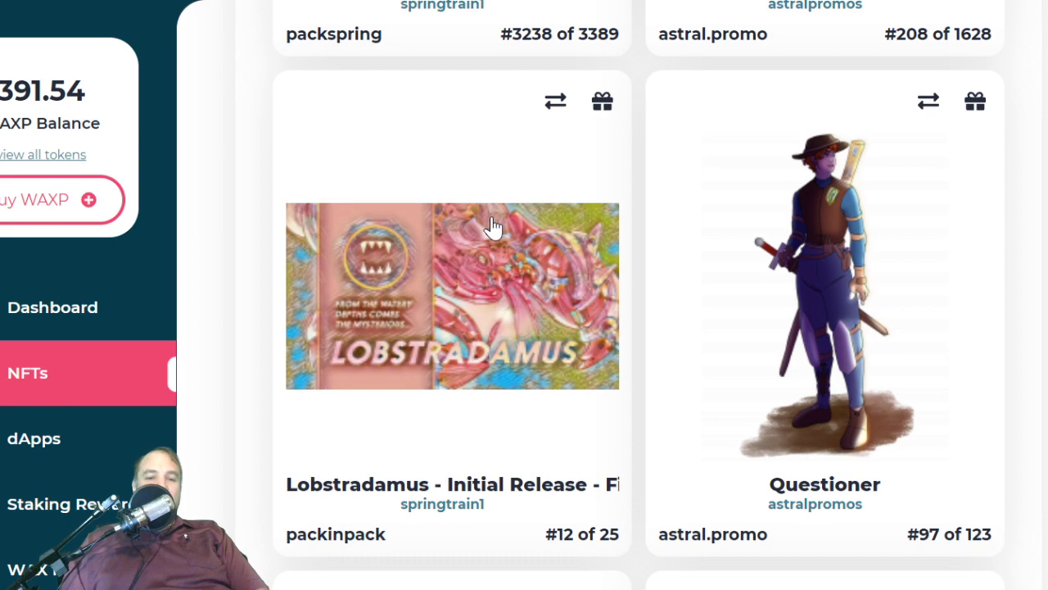
{"action": "scroll", "coordinate": [446, 324], "scroll_direction": "down", "scroll_amount": 2}
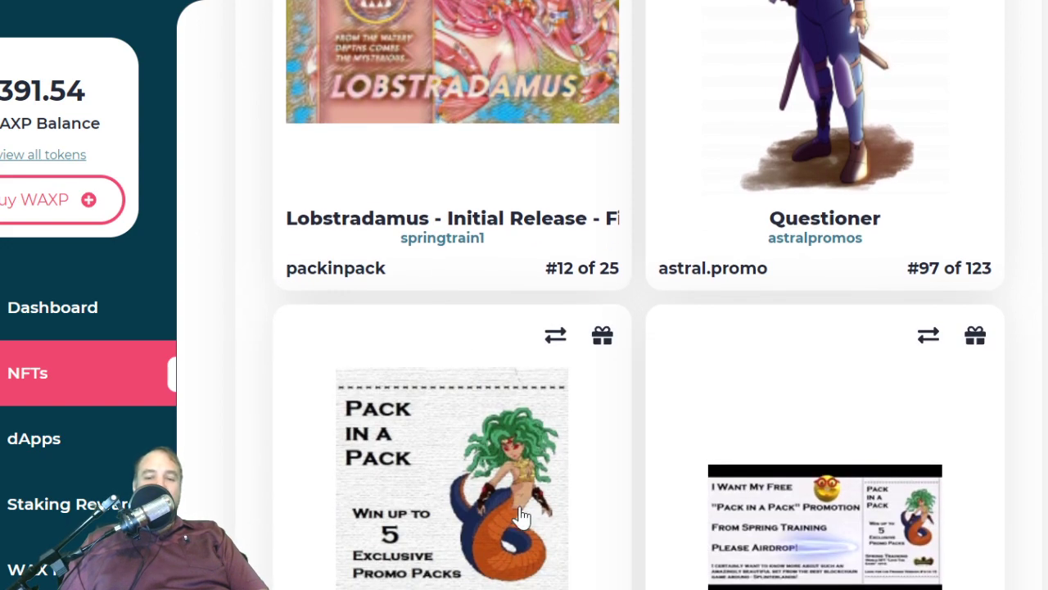
{"action": "scroll", "coordinate": [516, 492], "scroll_direction": "down", "scroll_amount": 4}
{"action": "scroll", "coordinate": [521, 516], "scroll_direction": "up", "scroll_amount": 15}
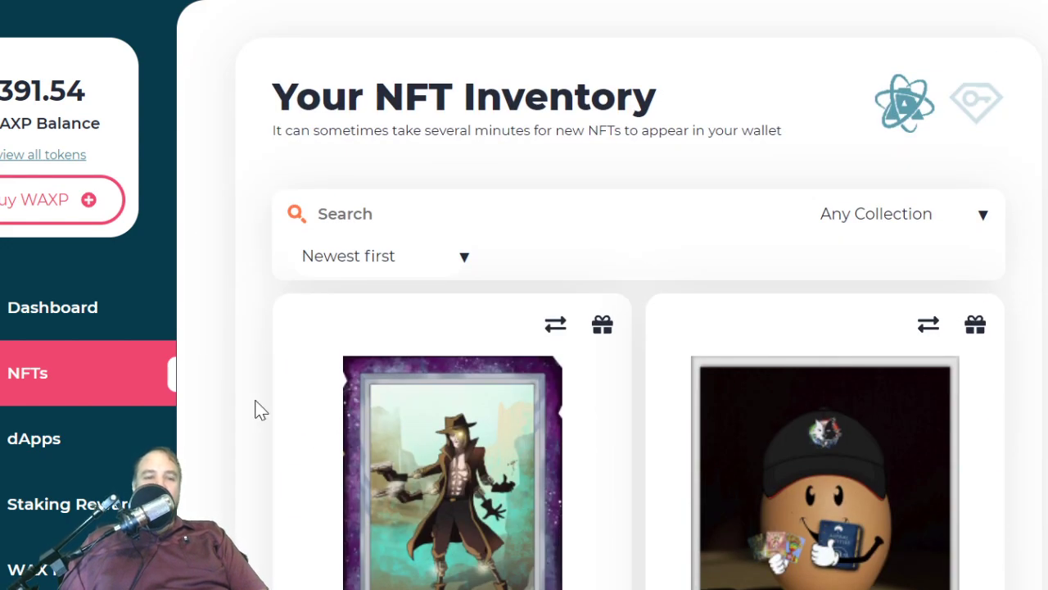
- Go back to the Dashboard with the 391.54 WAXP balance and dApps list
{"action": "left_click", "coordinate": [72, 318]}
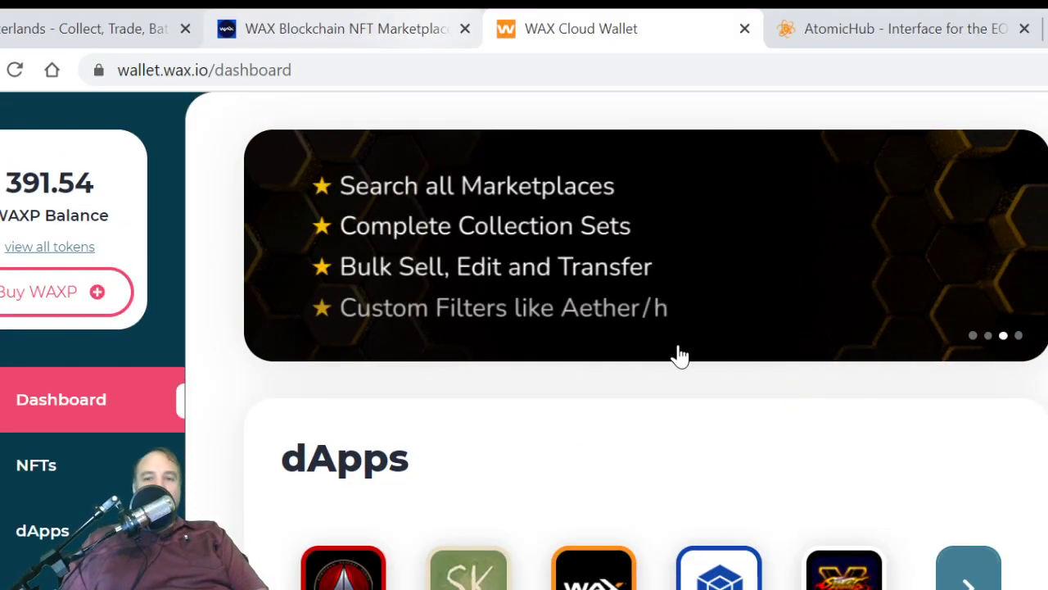
- Switch to AtomicHub and review the profile showing 0.00 Total Bought and Total Sold
{"action": "left_click", "coordinate": [905, 34]}
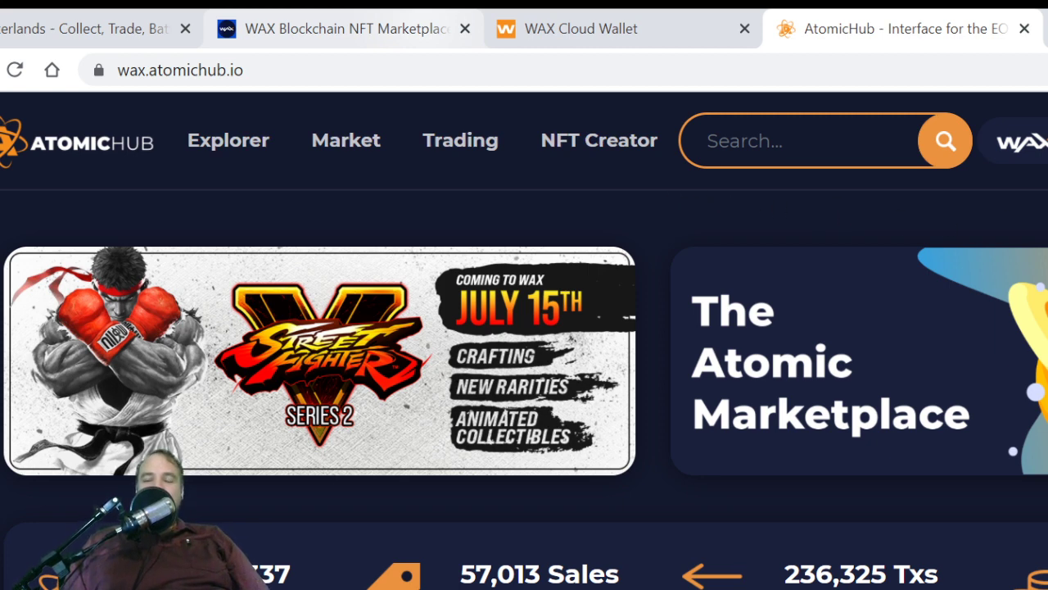
{"action": "scroll", "coordinate": [502, 464], "scroll_direction": "down", "scroll_amount": 5}
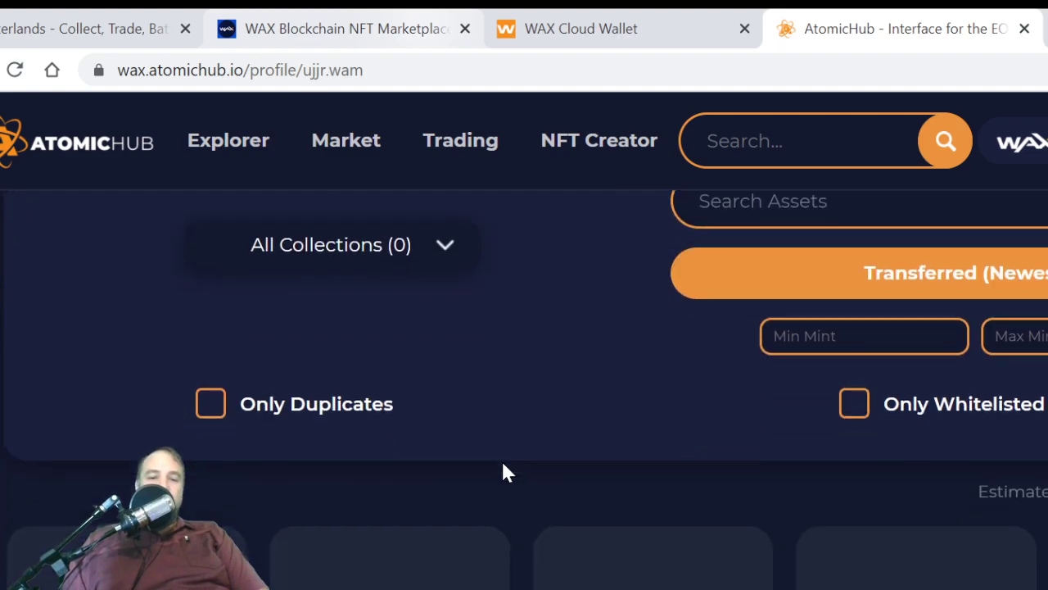
{"action": "scroll", "coordinate": [503, 465], "scroll_direction": "down", "scroll_amount": 15}
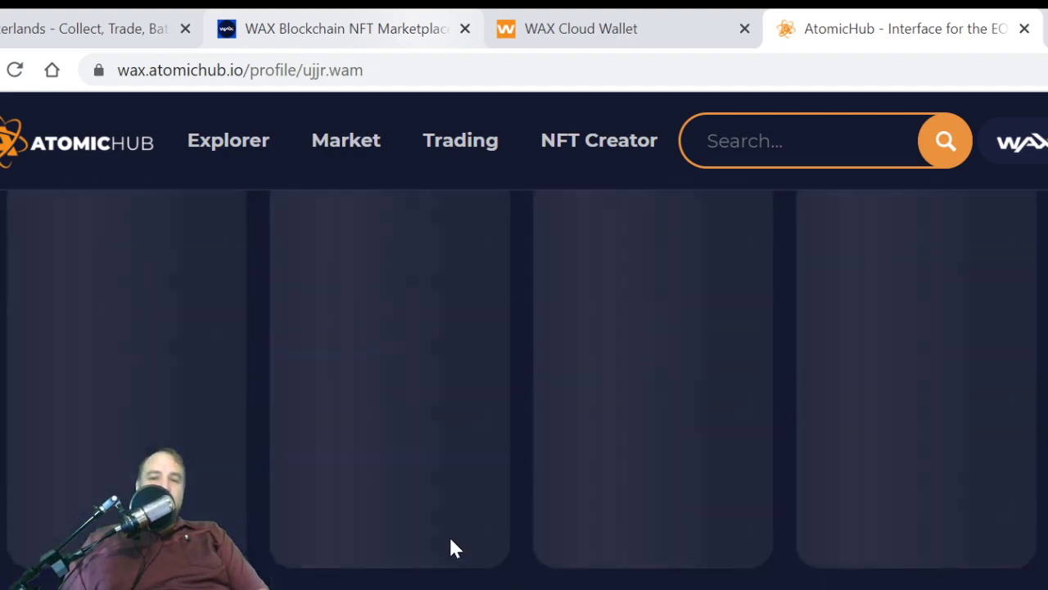
{"action": "scroll", "coordinate": [450, 540], "scroll_direction": "up", "scroll_amount": 10}
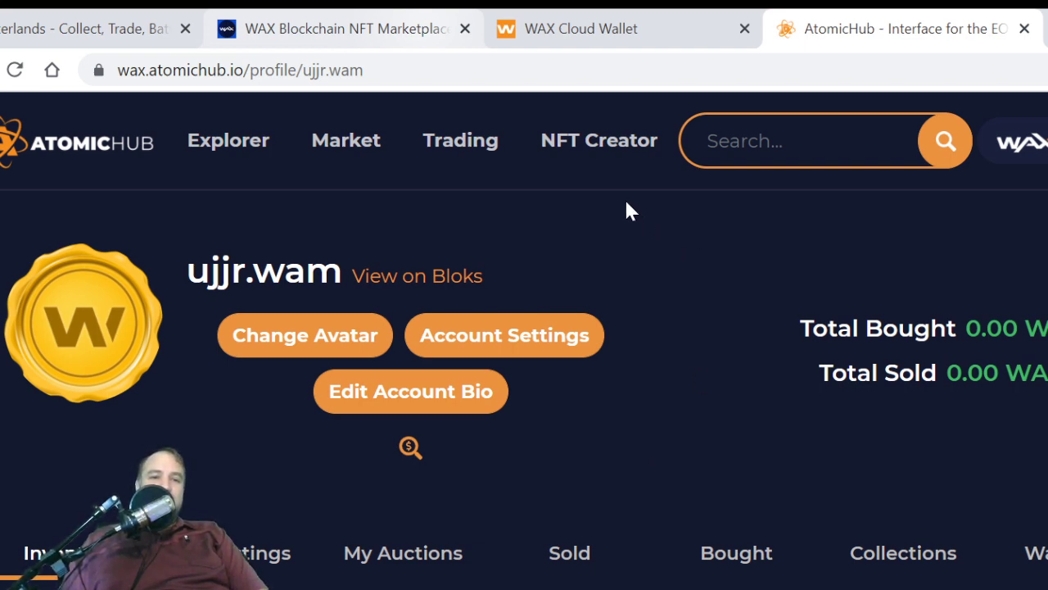
{"action": "left_click", "coordinate": [343, 147]}
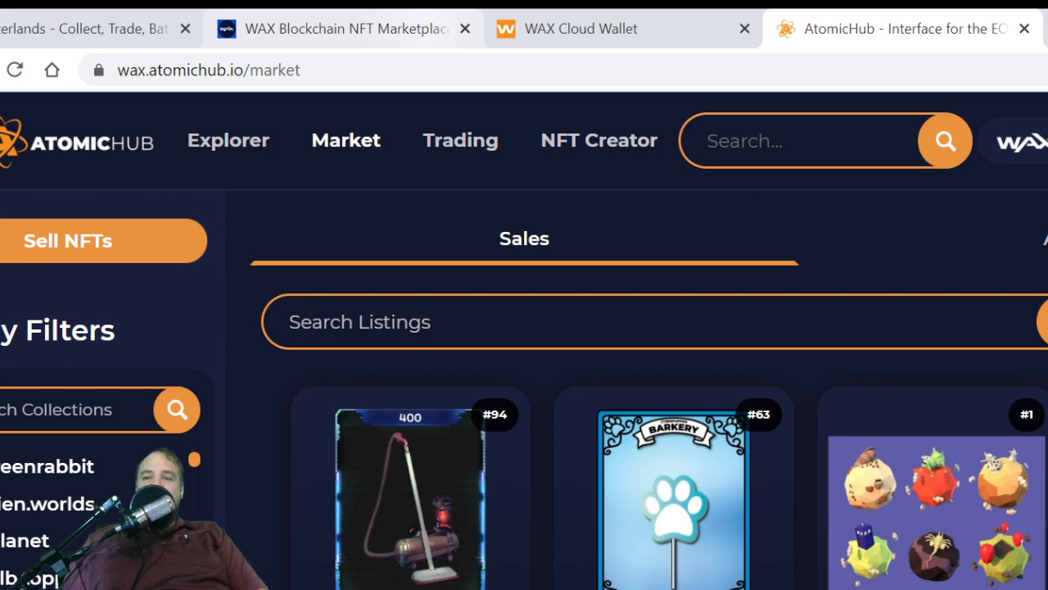
{"action": "left_click", "coordinate": [980, 228]}
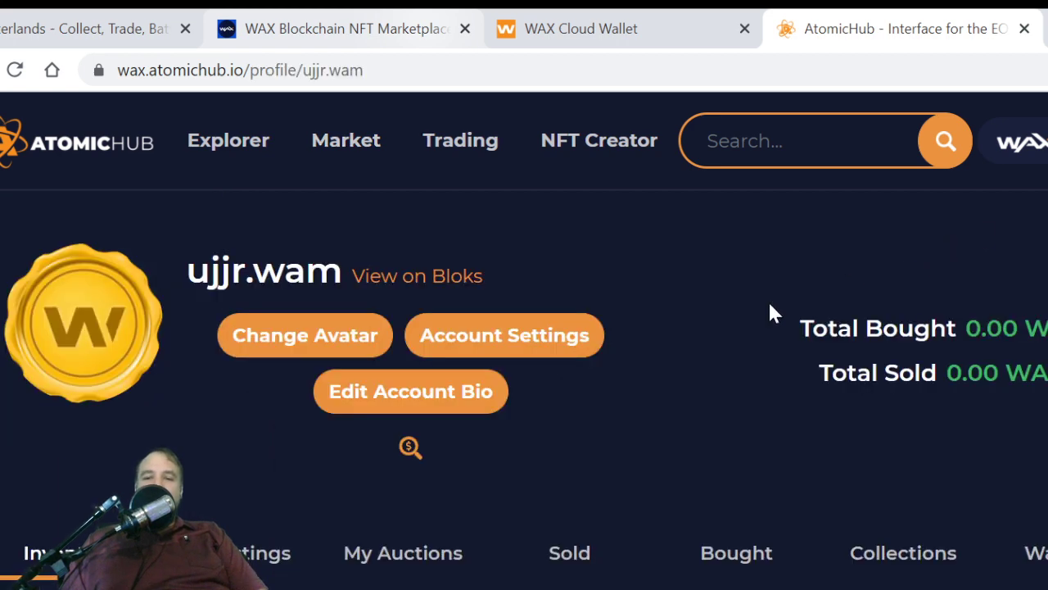
{"action": "scroll", "coordinate": [656, 354], "scroll_direction": "down", "scroll_amount": 3}
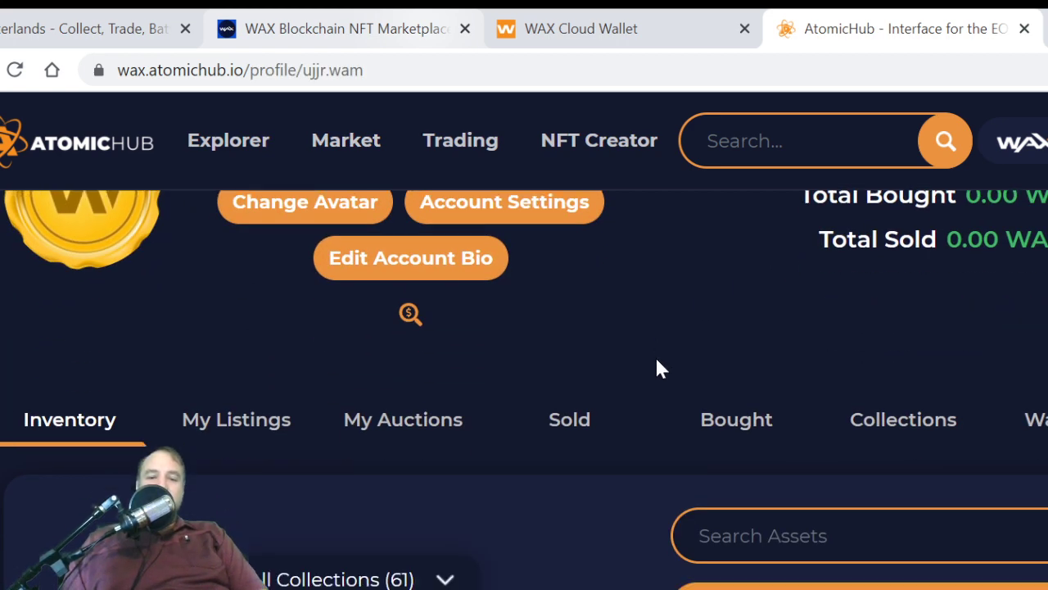
{"action": "scroll", "coordinate": [569, 573], "scroll_direction": "down", "scroll_amount": 4}
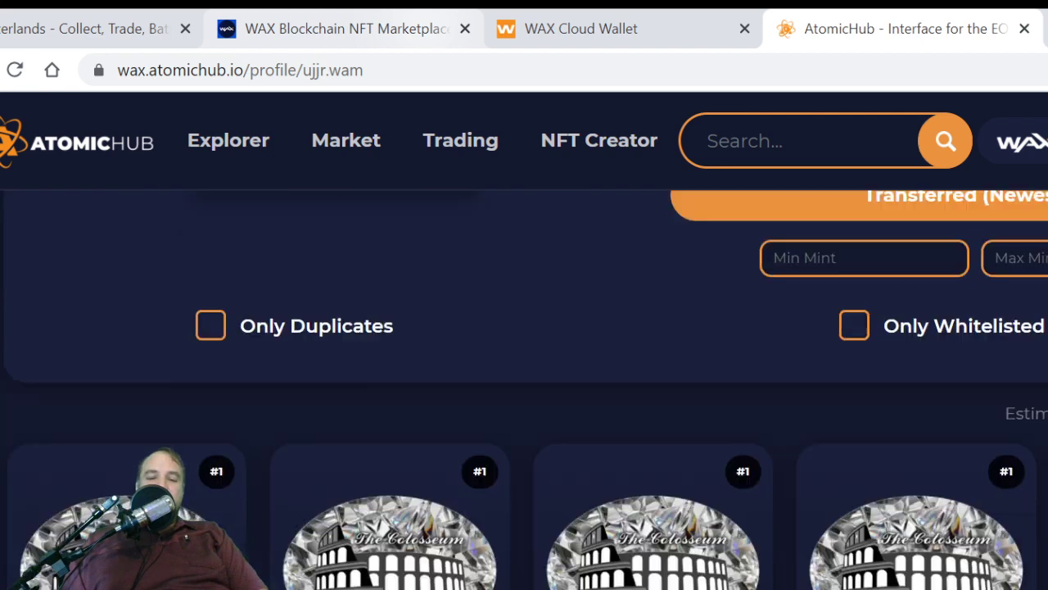
{"action": "scroll", "coordinate": [569, 573], "scroll_direction": "up", "scroll_amount": 2}
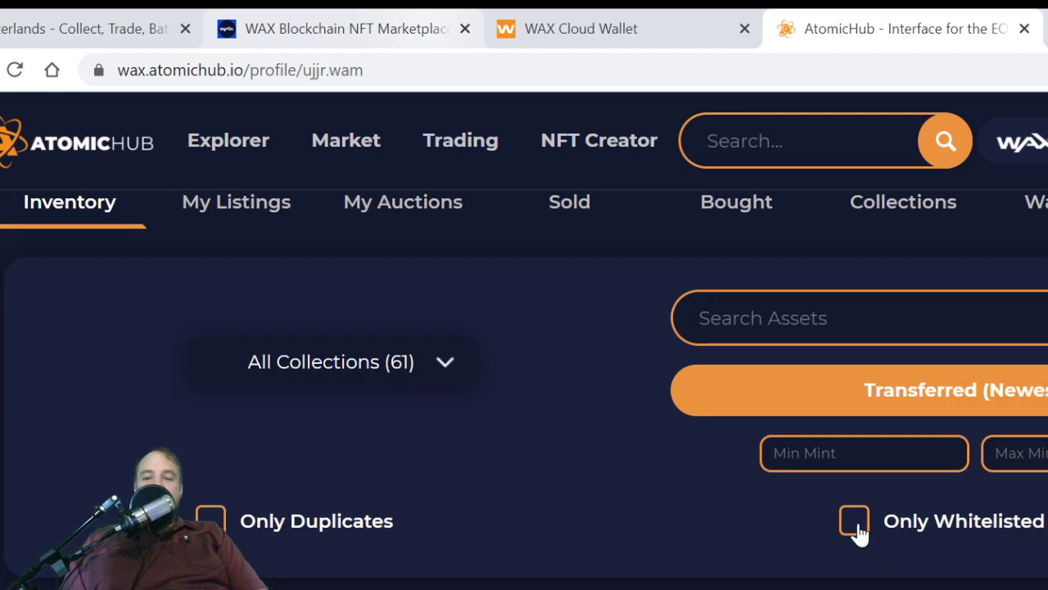
{"action": "left_click", "coordinate": [854, 524]}
{"action": "scroll", "coordinate": [637, 557], "scroll_direction": "up", "scroll_amount": 3}
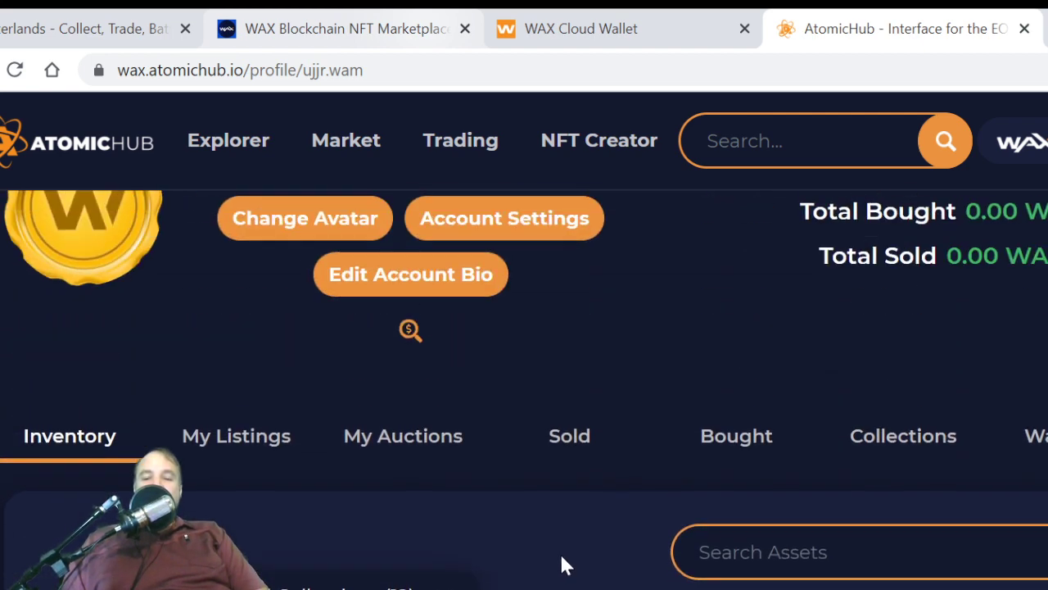
{"action": "scroll", "coordinate": [559, 561], "scroll_direction": "down", "scroll_amount": 2}
{"action": "scroll", "coordinate": [606, 500], "scroll_direction": "down", "scroll_amount": 1}
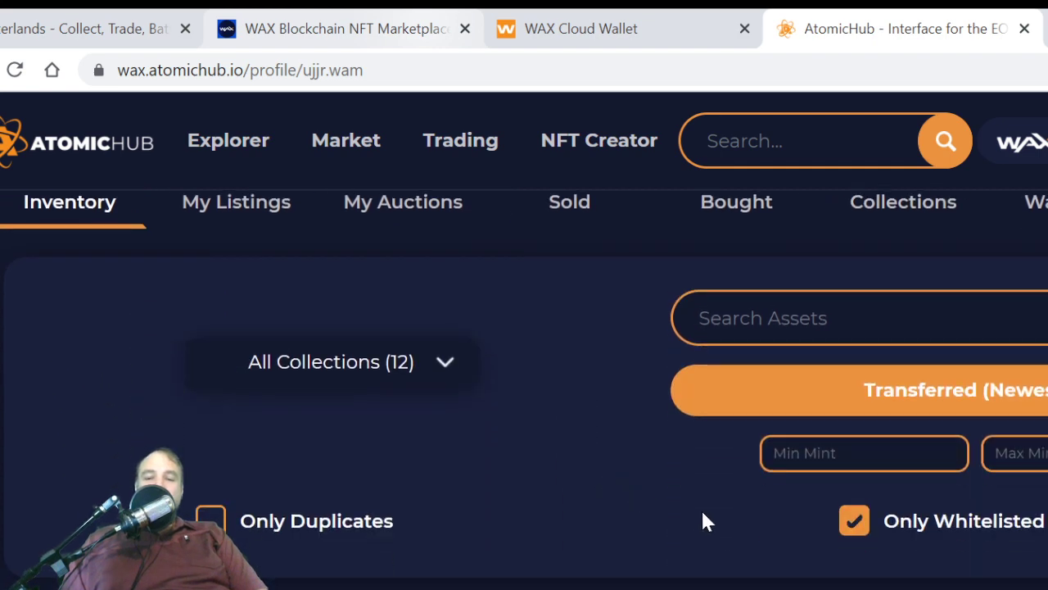
{"action": "left_click", "coordinate": [854, 524]}
{"action": "scroll", "coordinate": [573, 458], "scroll_direction": "down", "scroll_amount": 6}
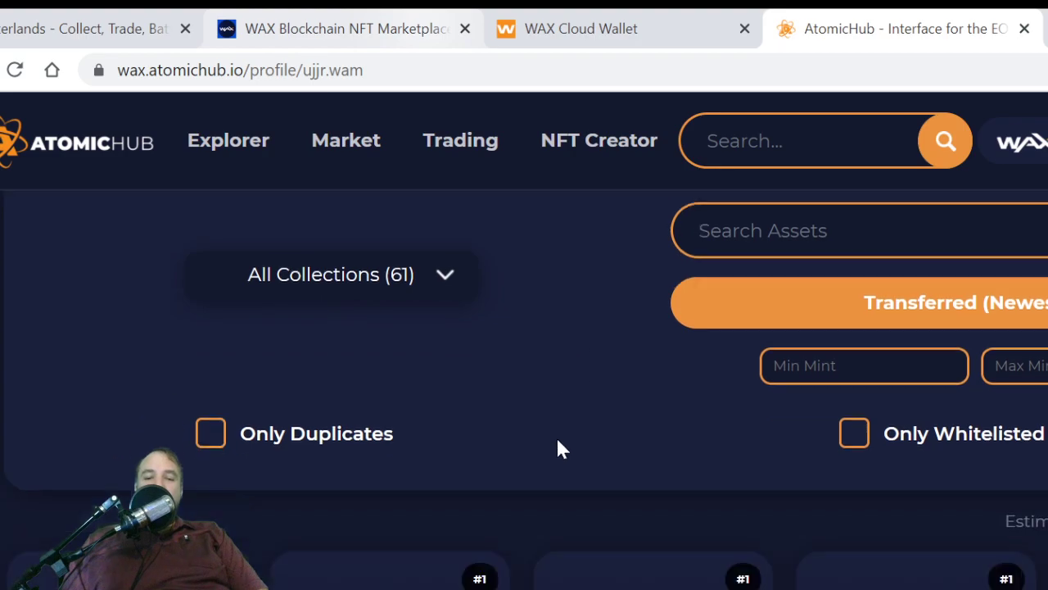
{"action": "scroll", "coordinate": [536, 549], "scroll_direction": "up", "scroll_amount": 10}
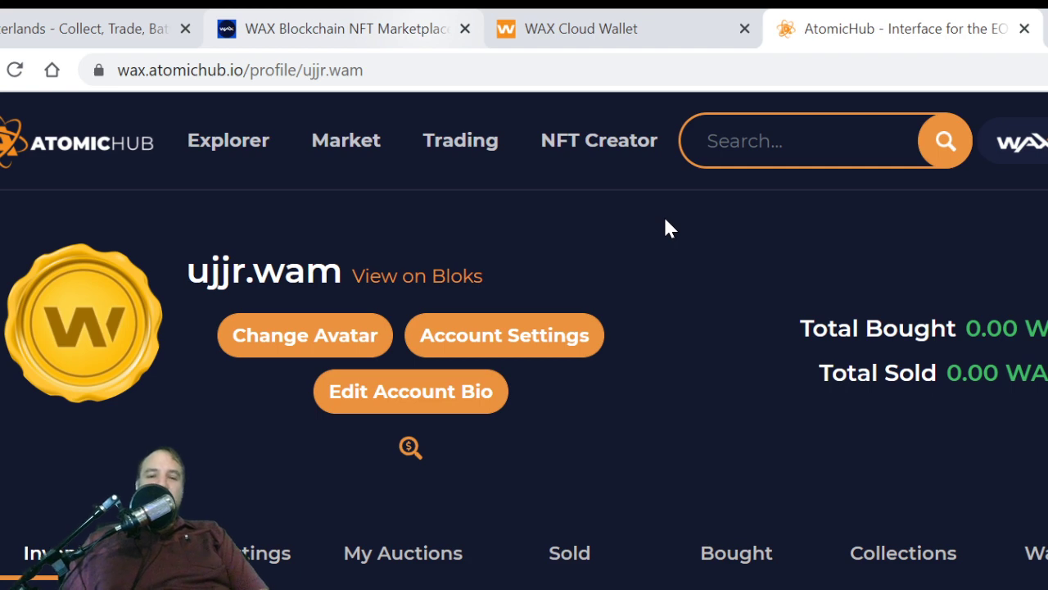
- Open the colosseumpro collection from NFT Creator's collections list
{"action": "left_click", "coordinate": [591, 151]}
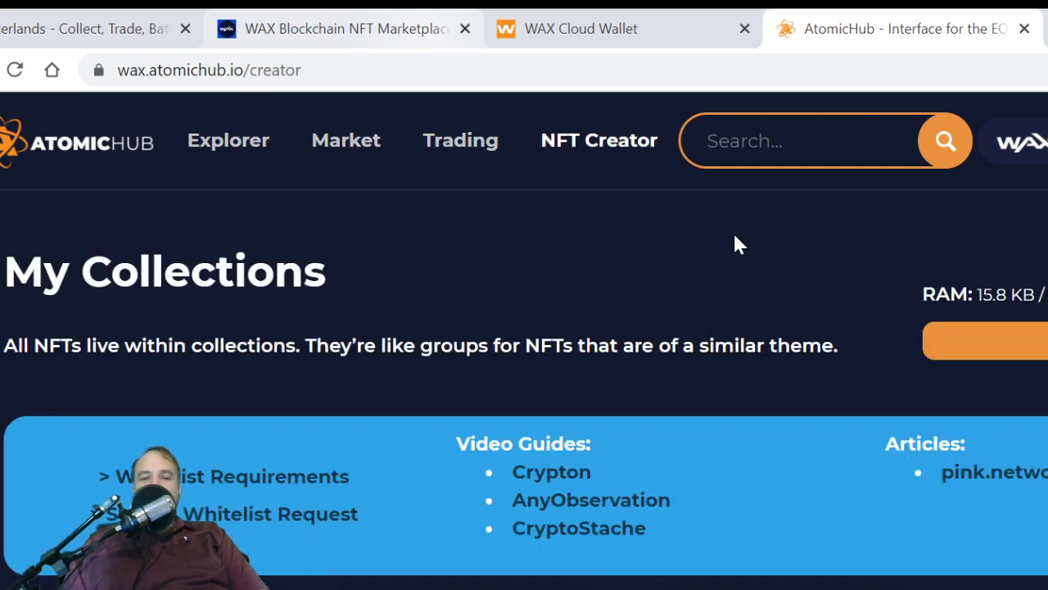
{"action": "scroll", "coordinate": [486, 282], "scroll_direction": "down", "scroll_amount": 5}
{"action": "scroll", "coordinate": [487, 291], "scroll_direction": "up", "scroll_amount": 5}
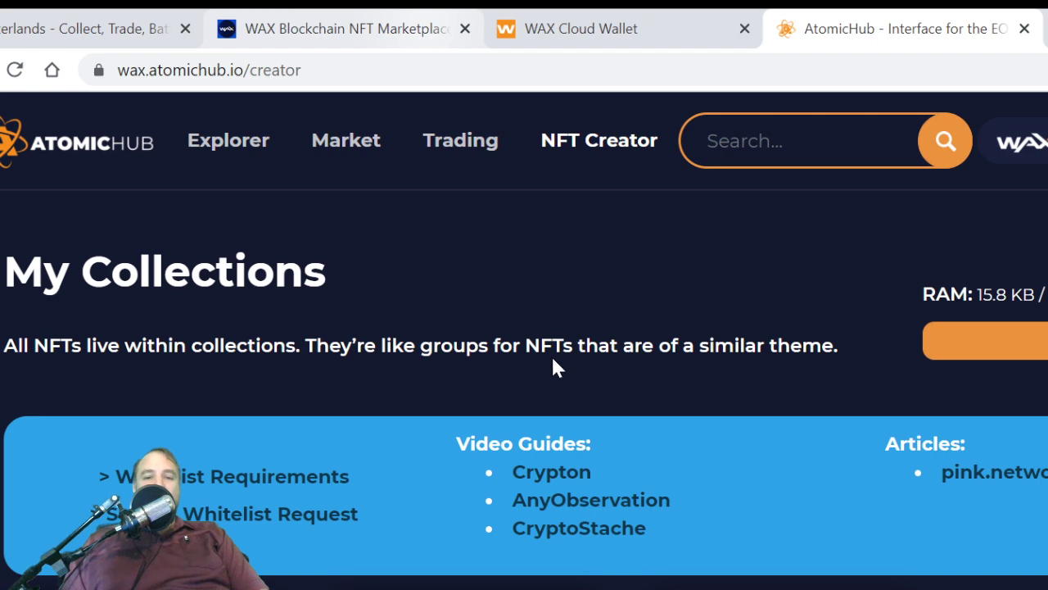
{"action": "scroll", "coordinate": [702, 360], "scroll_direction": "down", "scroll_amount": 4}
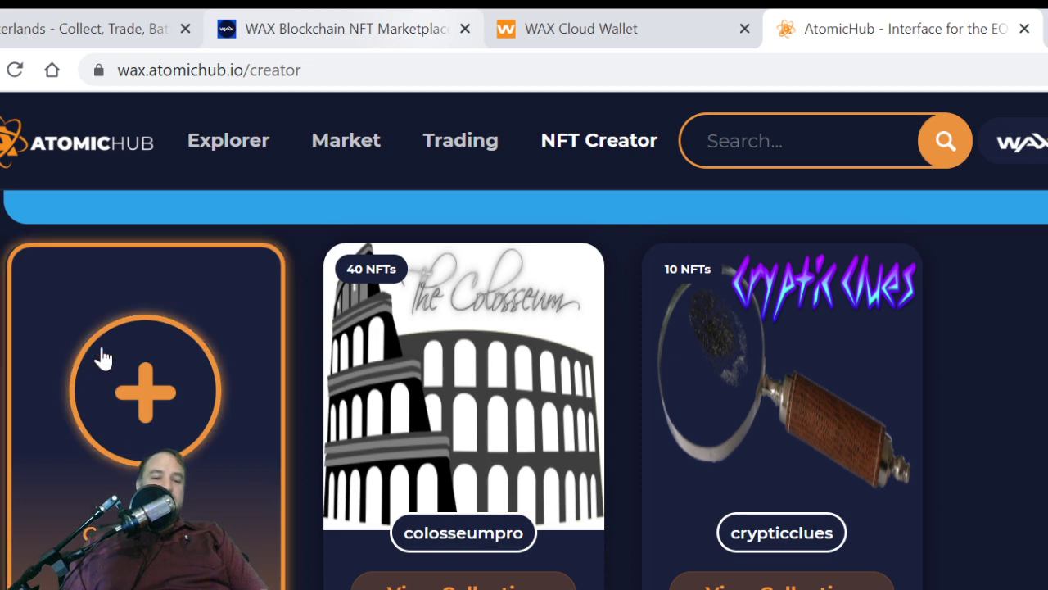
{"action": "left_click", "coordinate": [463, 583]}
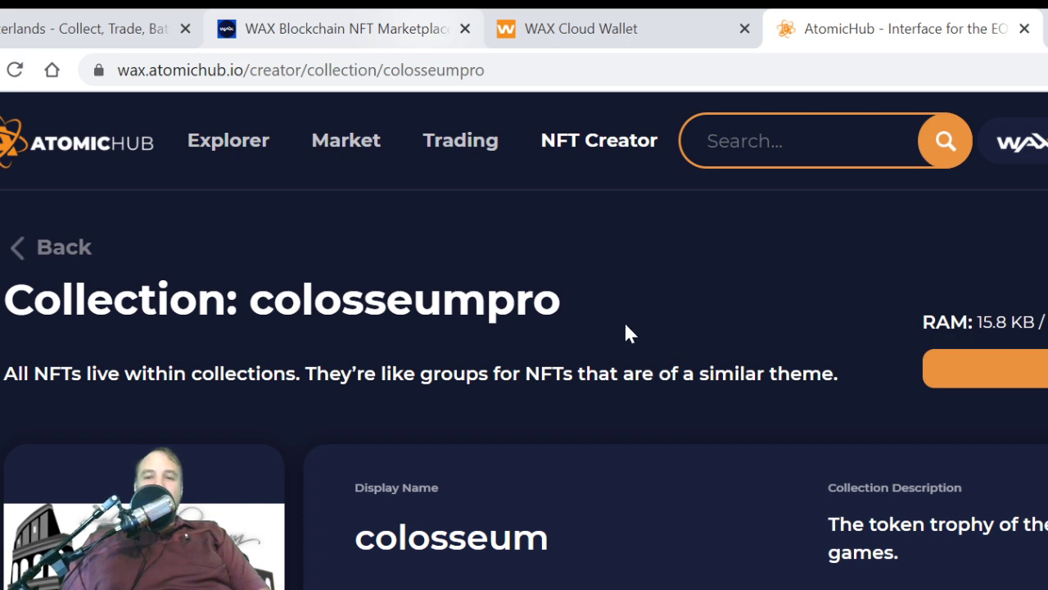
{"action": "scroll", "coordinate": [625, 326], "scroll_direction": "down", "scroll_amount": 5}
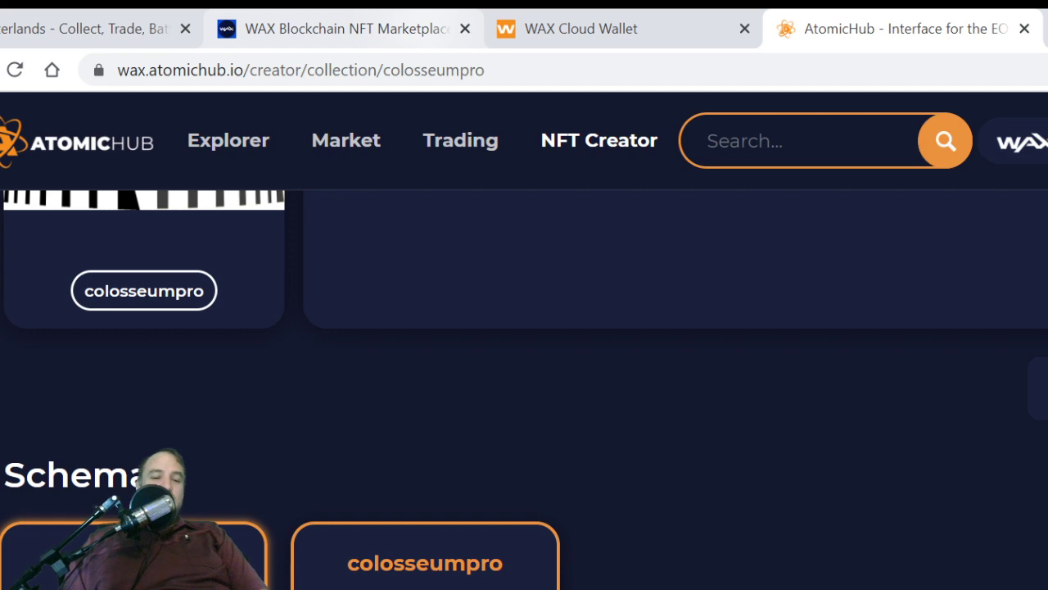
- Open the colosseumpro schema and review its name and img attributes and Colosseum assets
{"action": "left_click", "coordinate": [434, 576]}
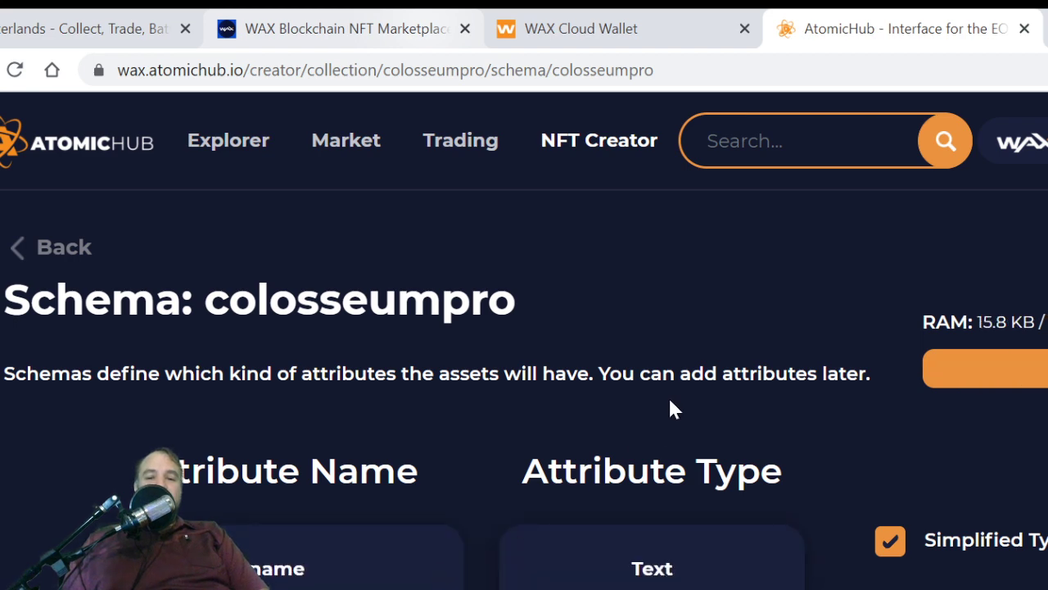
{"action": "scroll", "coordinate": [647, 405], "scroll_direction": "down", "scroll_amount": 1}
{"action": "scroll", "coordinate": [647, 405], "scroll_direction": "down", "scroll_amount": 4}
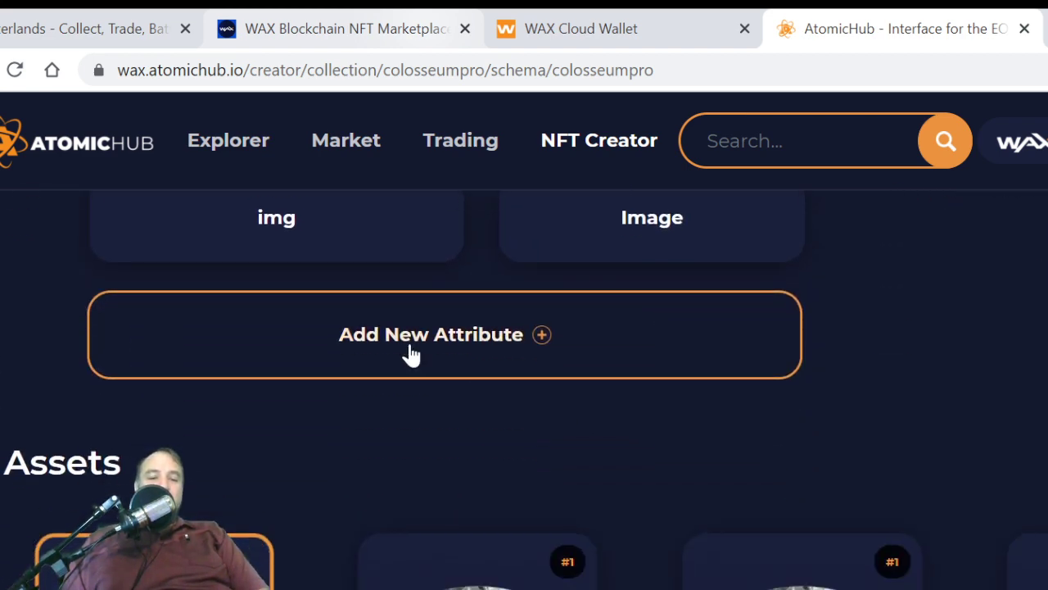
{"action": "scroll", "coordinate": [396, 343], "scroll_direction": "down", "scroll_amount": 3}
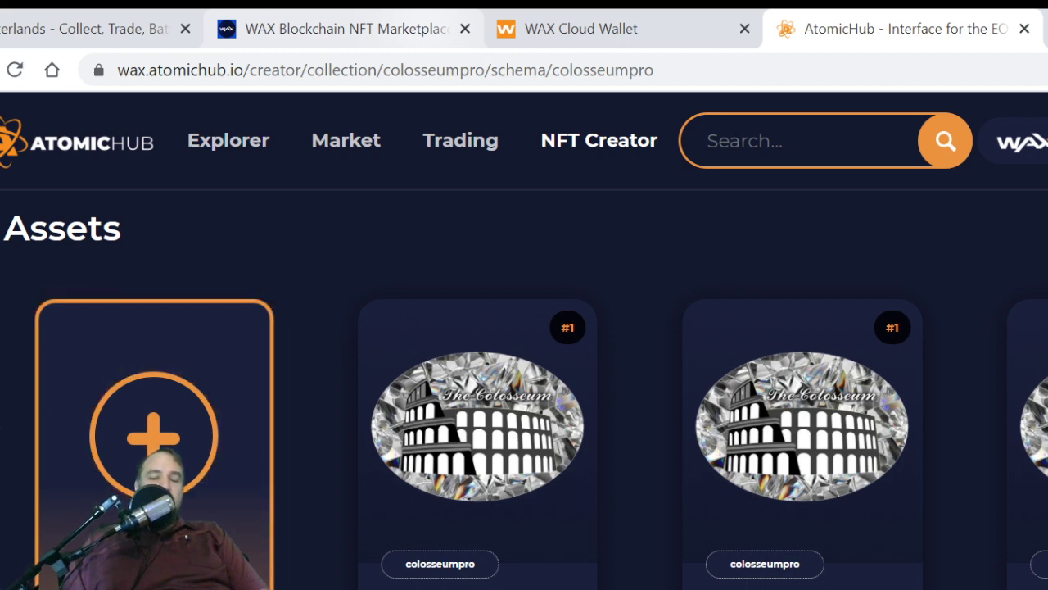
{"action": "mouse_move", "coordinate": [373, 515]}
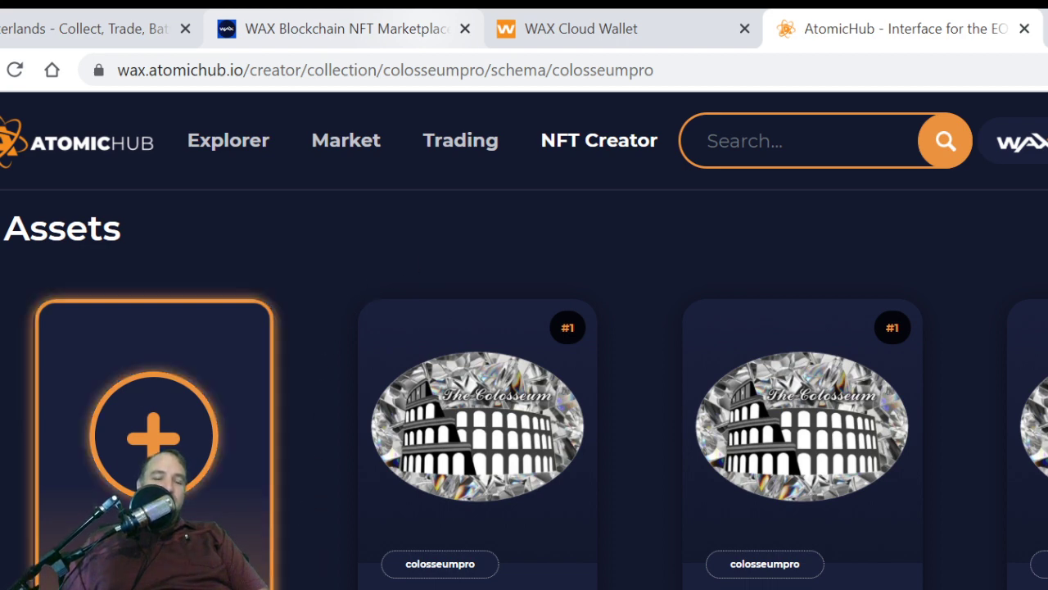
- Open the Mint Asset form for colosseumpro and review its fields and Attributes
{"action": "left_click", "coordinate": [172, 421]}
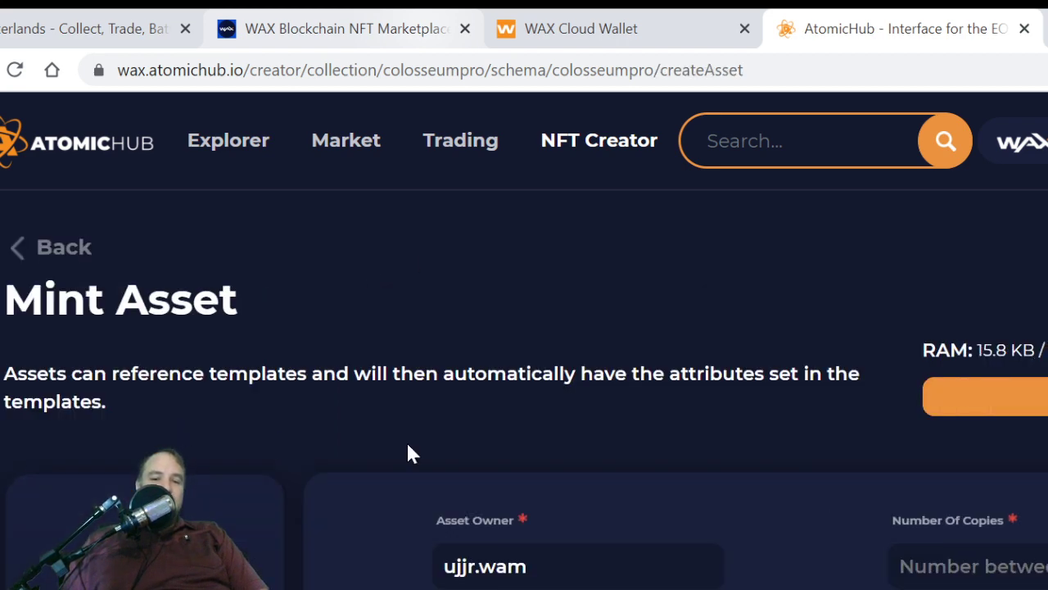
{"action": "scroll", "coordinate": [695, 295], "scroll_direction": "down", "scroll_amount": 1}
{"action": "scroll", "coordinate": [696, 291], "scroll_direction": "down", "scroll_amount": 2}
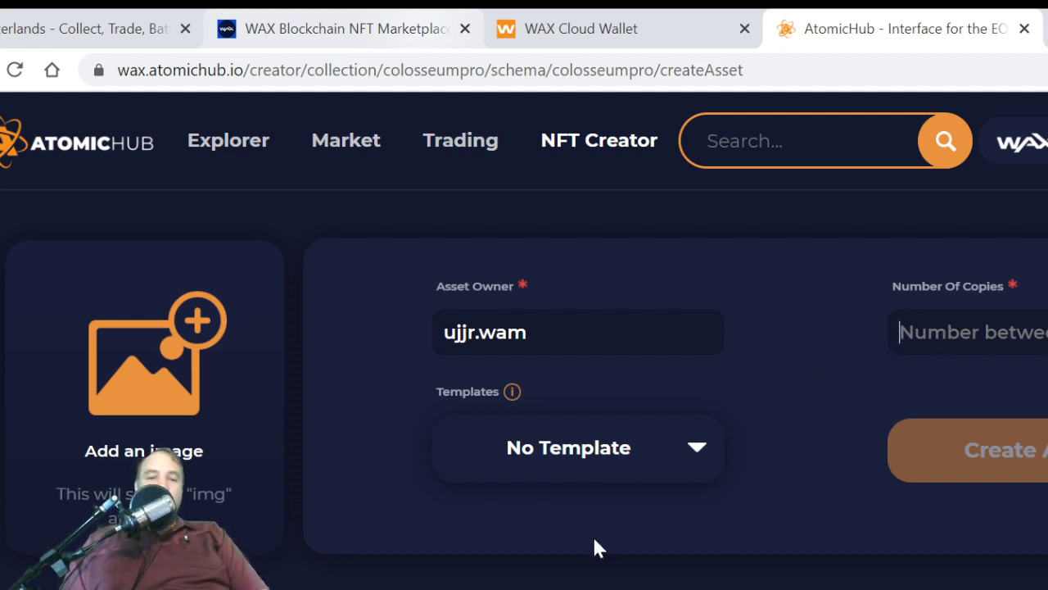
{"action": "scroll", "coordinate": [565, 502], "scroll_direction": "down", "scroll_amount": 3}
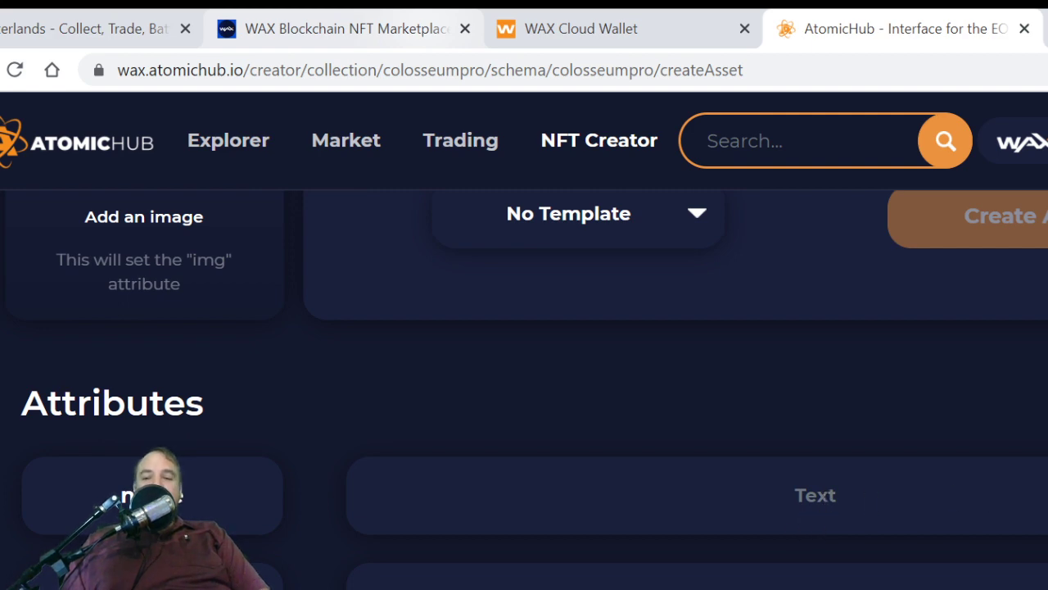
{"action": "scroll", "coordinate": [808, 571], "scroll_direction": "up", "scroll_amount": 4}
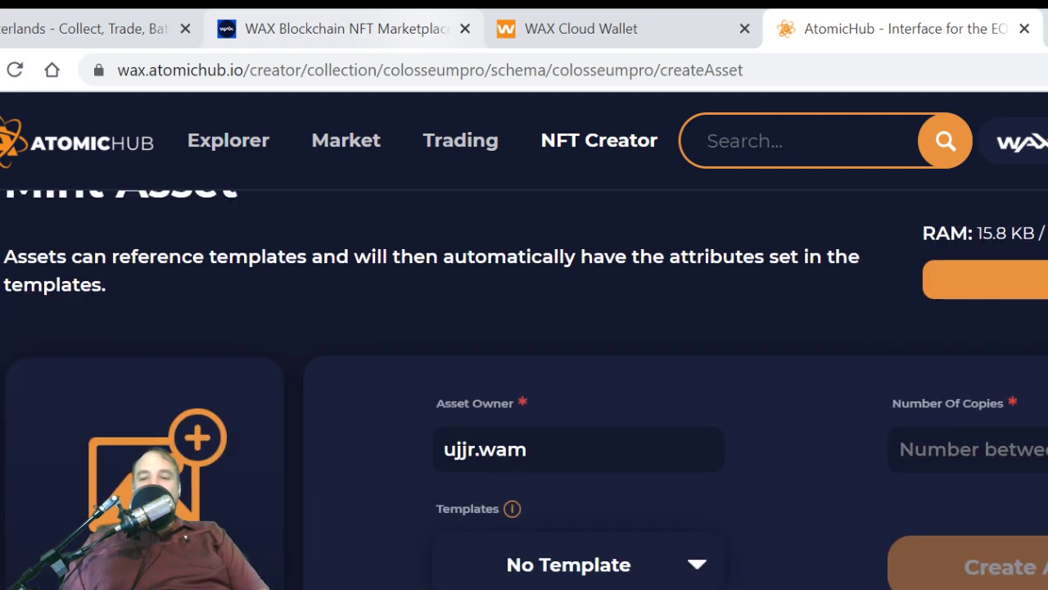
{"action": "scroll", "coordinate": [721, 458], "scroll_direction": "up", "scroll_amount": 1}
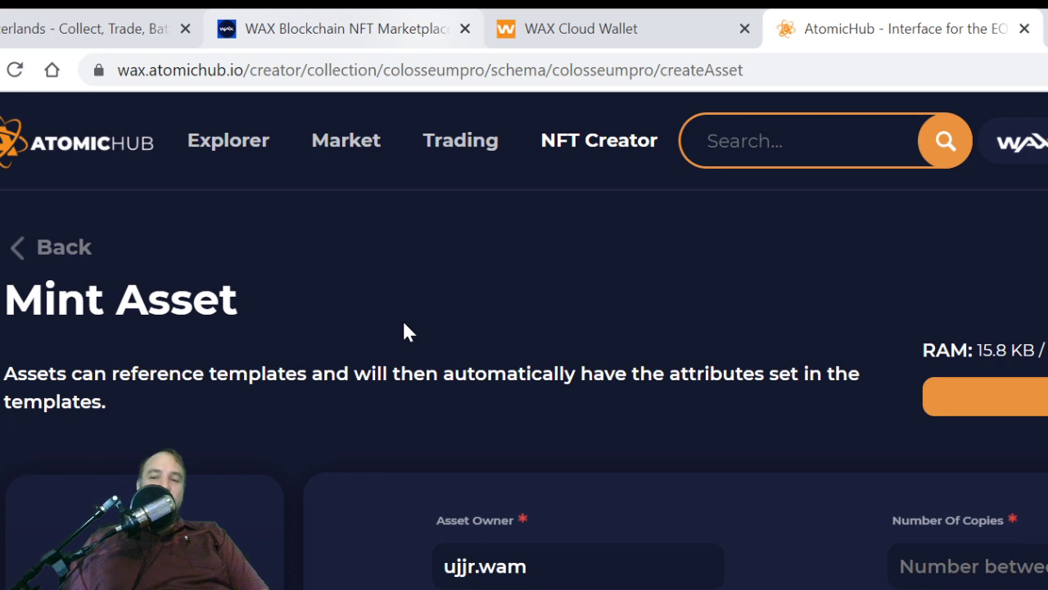
- Return to the colosseumpro schema page, then switch to the WAX Blockchain NFT Marketplace tab
{"action": "left_click", "coordinate": [65, 250]}
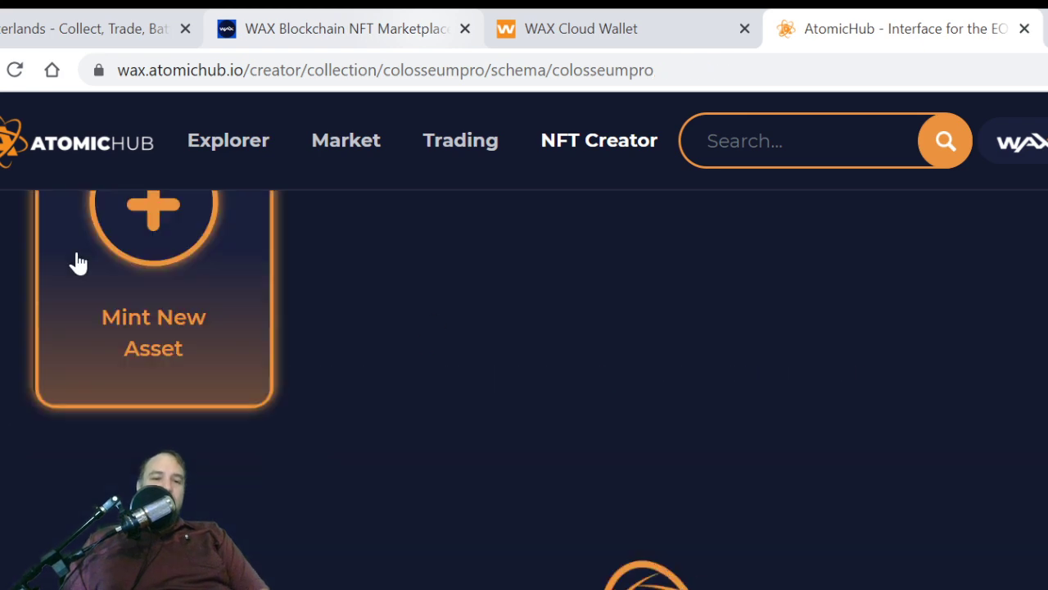
{"action": "scroll", "coordinate": [473, 377], "scroll_direction": "up", "scroll_amount": 10}
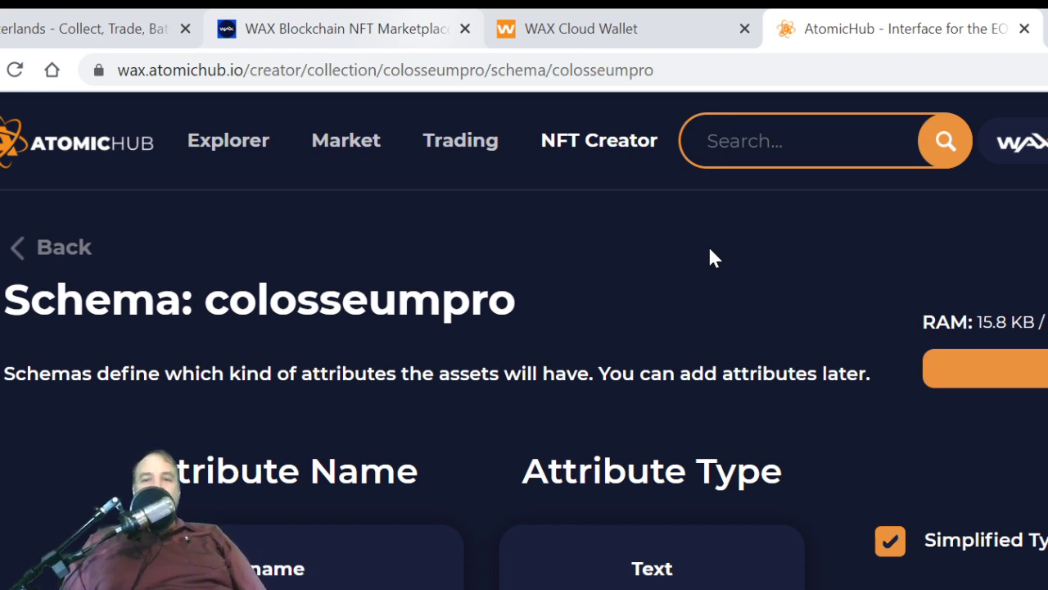
{"action": "left_click", "coordinate": [389, 34]}
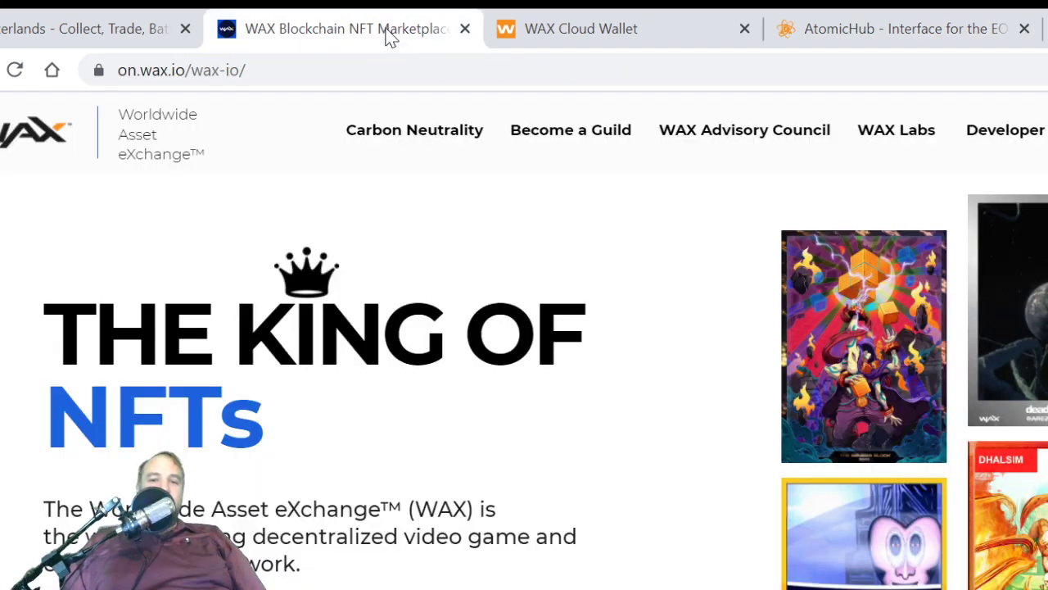
- Check the WAX Cloud Wallet and marketplace tabs, ending on the Splinterlands page
{"action": "left_click", "coordinate": [604, 43]}
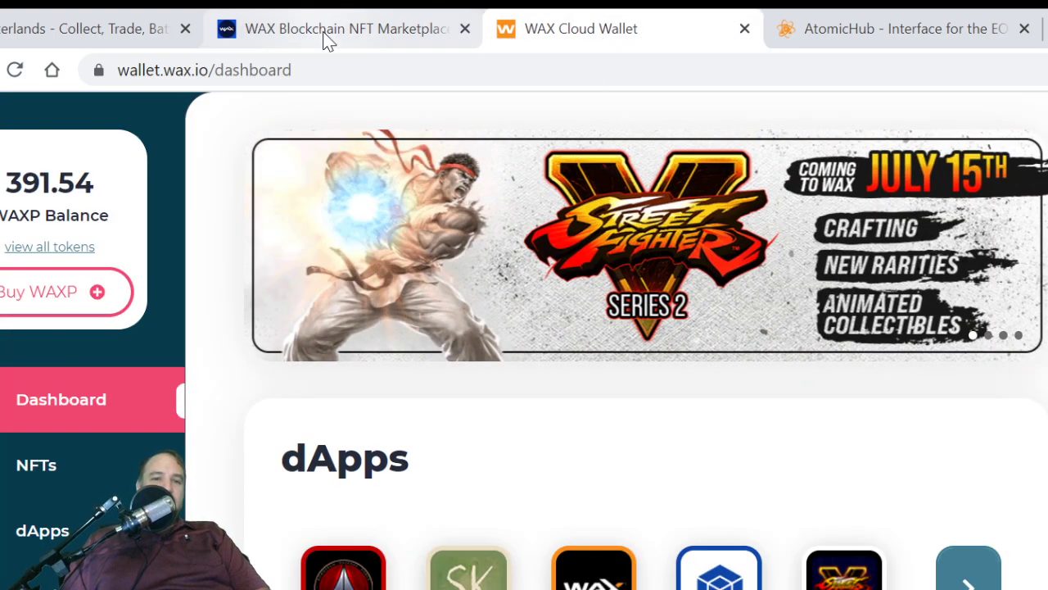
{"action": "left_click", "coordinate": [324, 32]}
{"action": "left_click", "coordinate": [560, 36]}
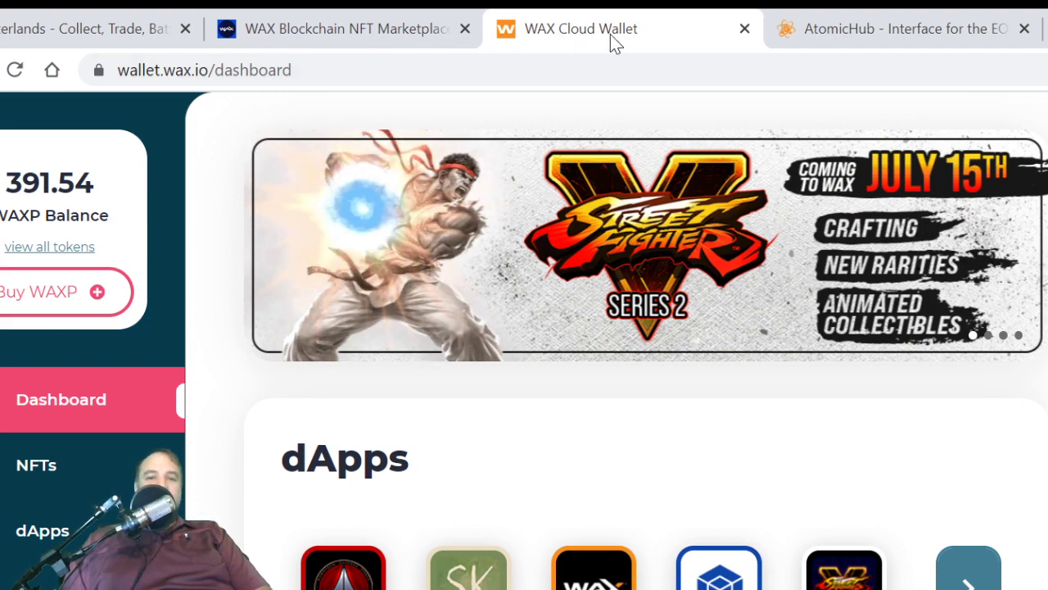
{"action": "left_click", "coordinate": [91, 41]}
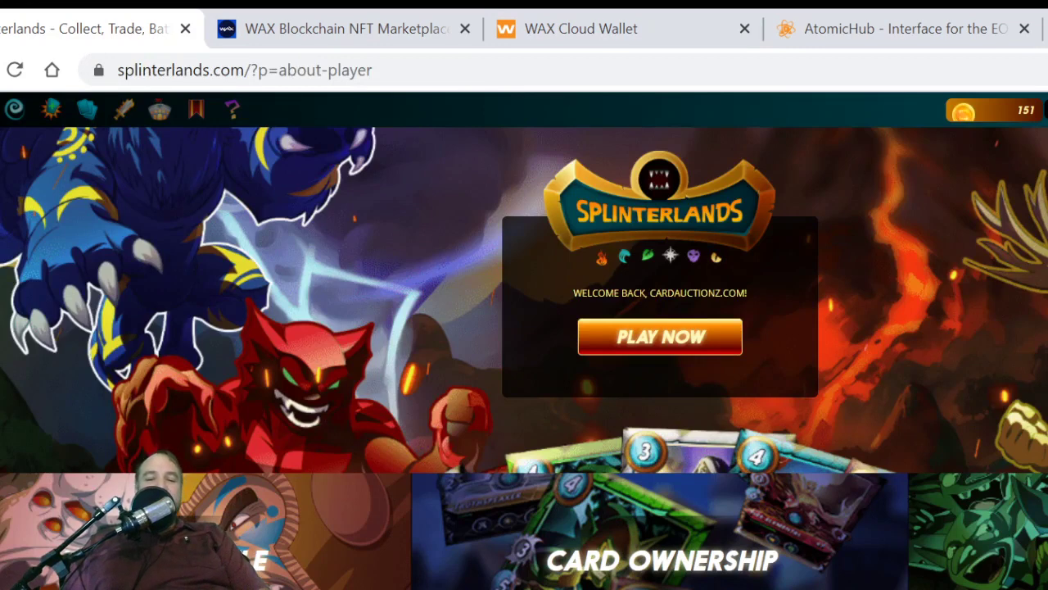